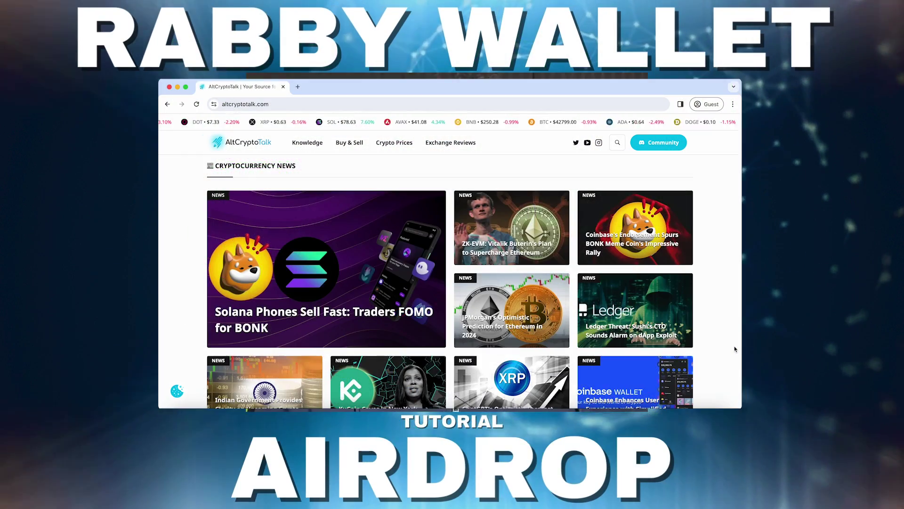
Open DeBank's Web3 Badges table and scroll to the Rabby Valued User badge row.
{"action": "scroll", "coordinate": [735, 349], "scroll_direction": "down", "scroll_amount": 6}
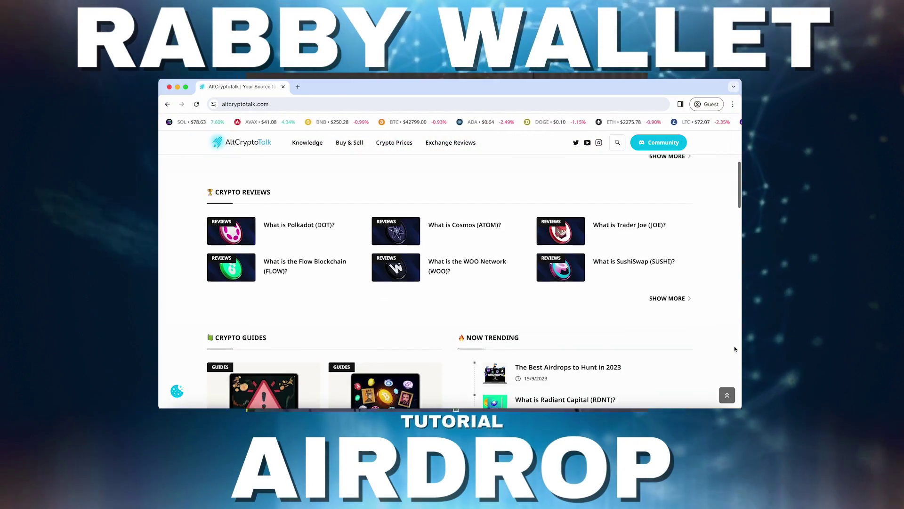
{"action": "scroll", "coordinate": [734, 348], "scroll_direction": "down", "scroll_amount": 3}
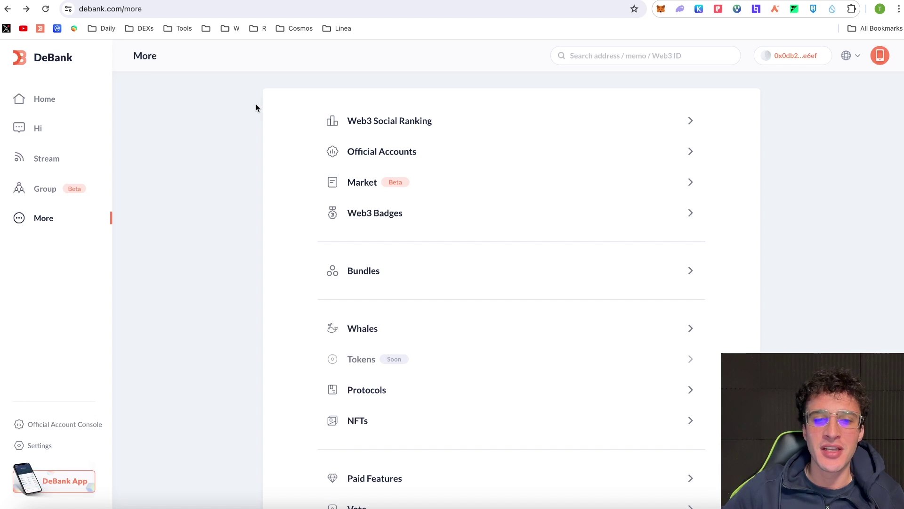
{"action": "left_click", "coordinate": [393, 214]}
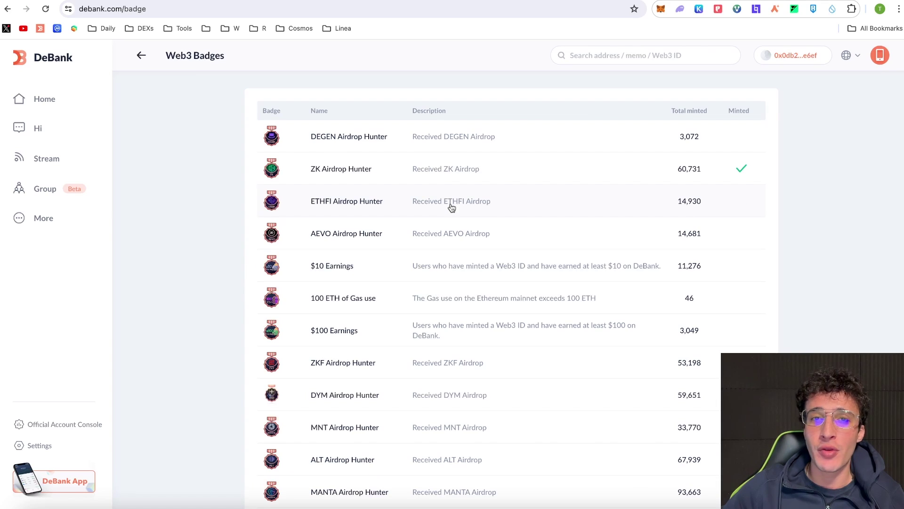
{"action": "scroll", "coordinate": [453, 202], "scroll_direction": "down", "scroll_amount": 10}
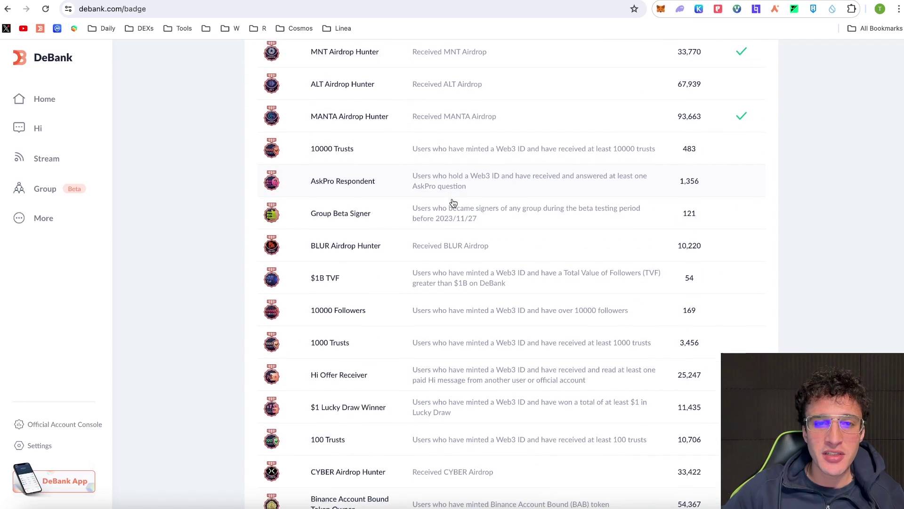
{"action": "scroll", "coordinate": [453, 202], "scroll_direction": "down", "scroll_amount": 8}
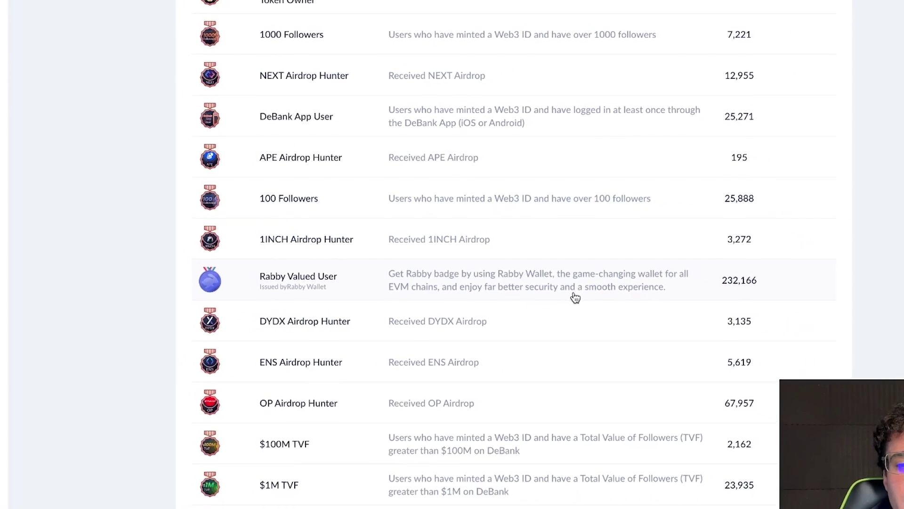
{"action": "scroll", "coordinate": [523, 141], "scroll_direction": "up", "scroll_amount": 15}
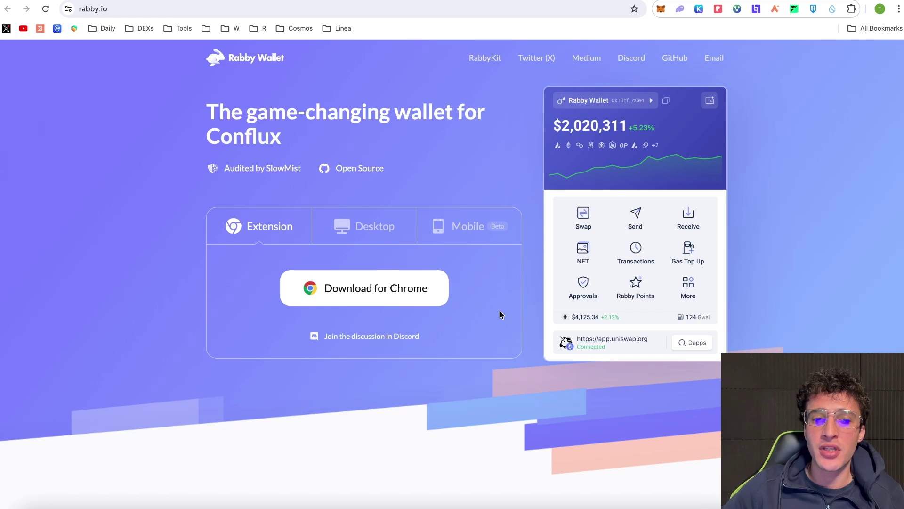
{"action": "left_click", "coordinate": [325, 217]}
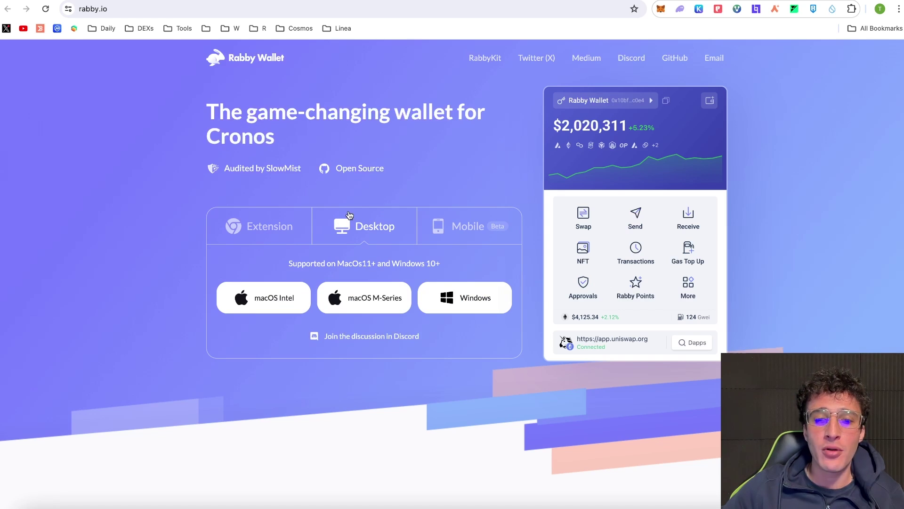
{"action": "left_click", "coordinate": [463, 225]}
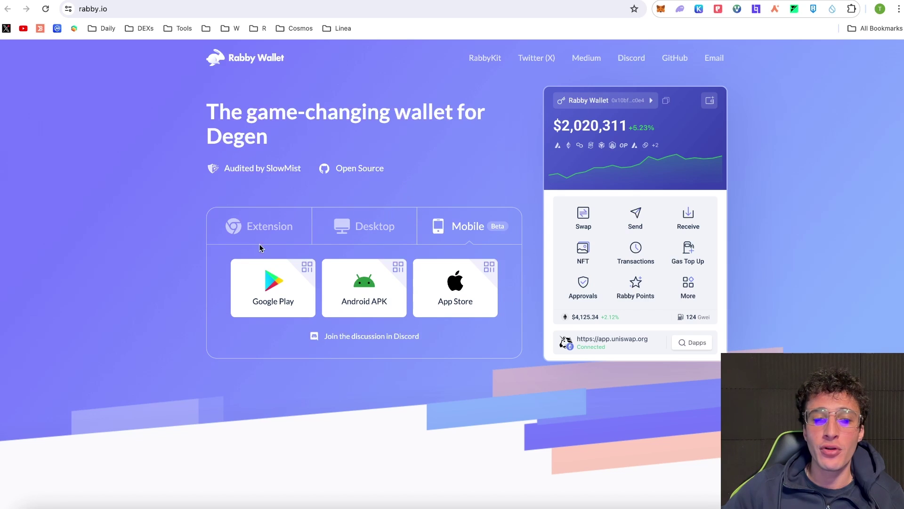
{"action": "mouse_move", "coordinate": [260, 273]}
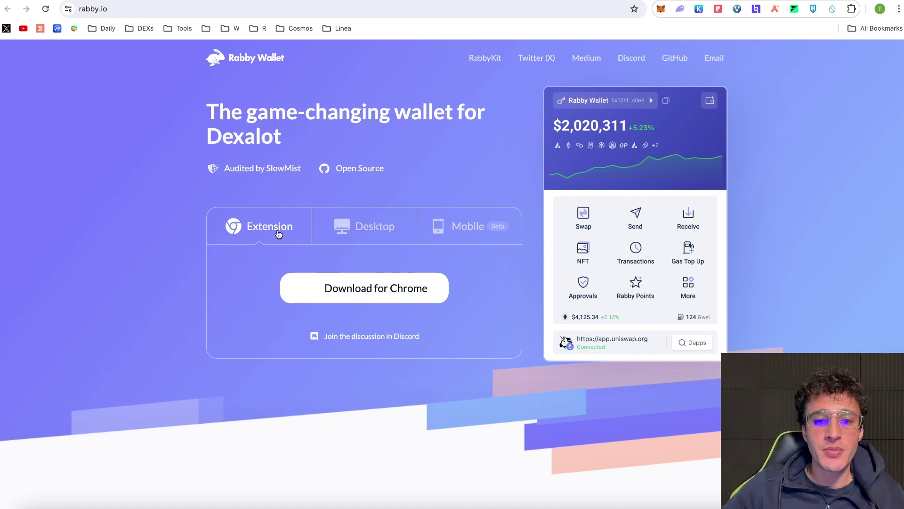
Install Rabby Wallet from the Chrome Web Store, pin it to the toolbar, and launch it.
{"action": "left_click", "coordinate": [389, 294]}
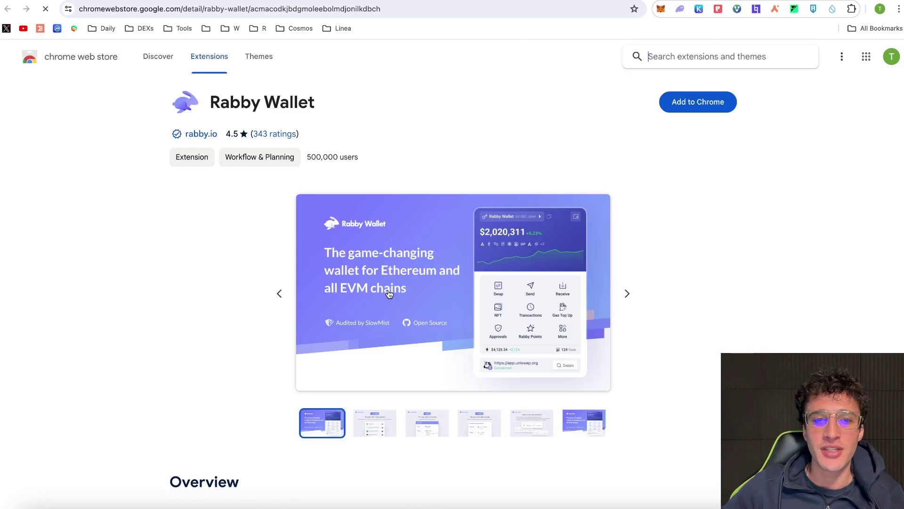
{"action": "left_click", "coordinate": [694, 110]}
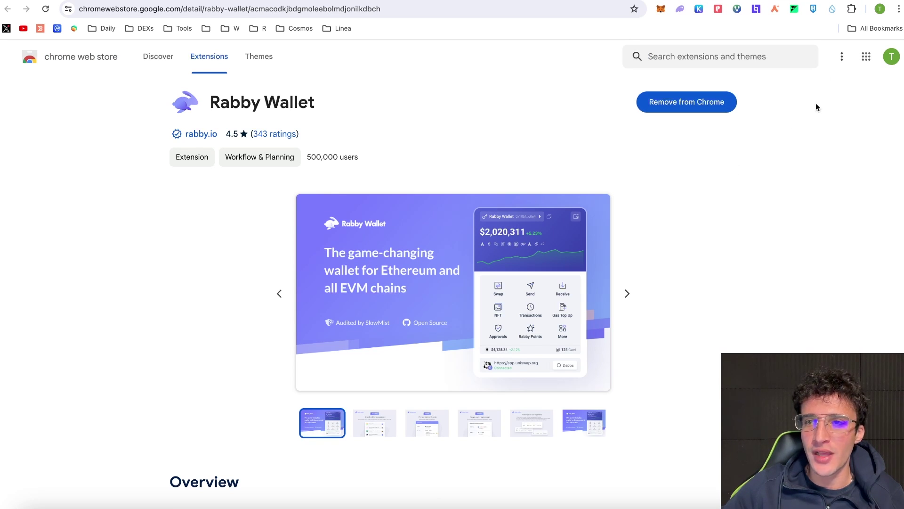
{"action": "left_click", "coordinate": [852, 10]}
{"action": "scroll", "coordinate": [815, 66], "scroll_direction": "down", "scroll_amount": 3}
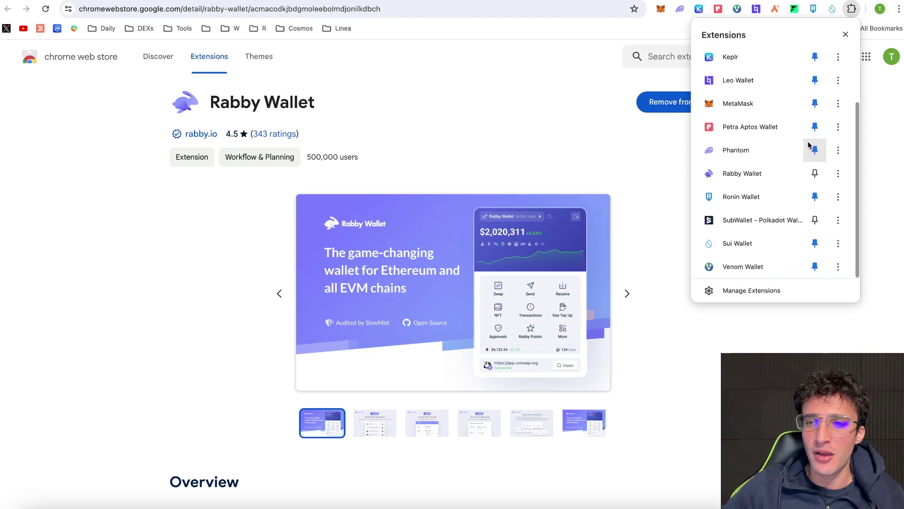
{"action": "left_click", "coordinate": [815, 174]}
{"action": "left_click", "coordinate": [889, 155]}
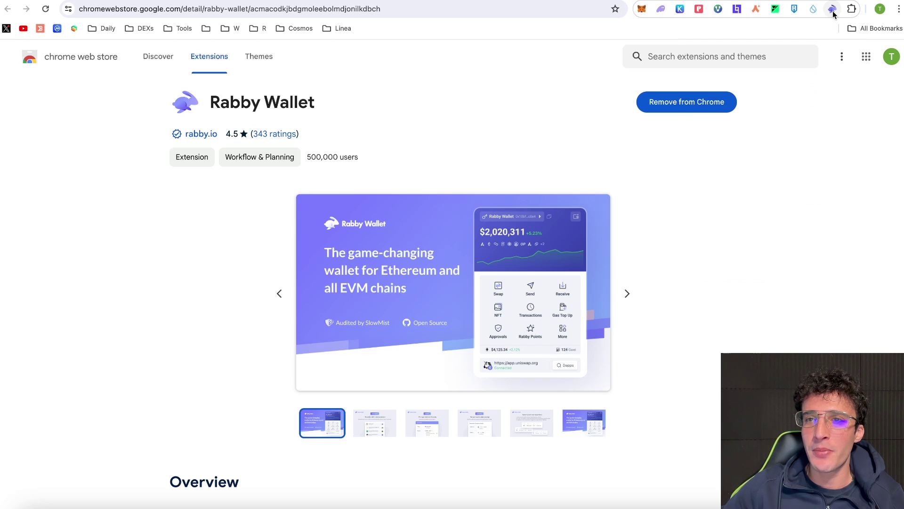
{"action": "left_click_drag", "start_coordinate": [832, 9], "coordinate": [678, 14]}
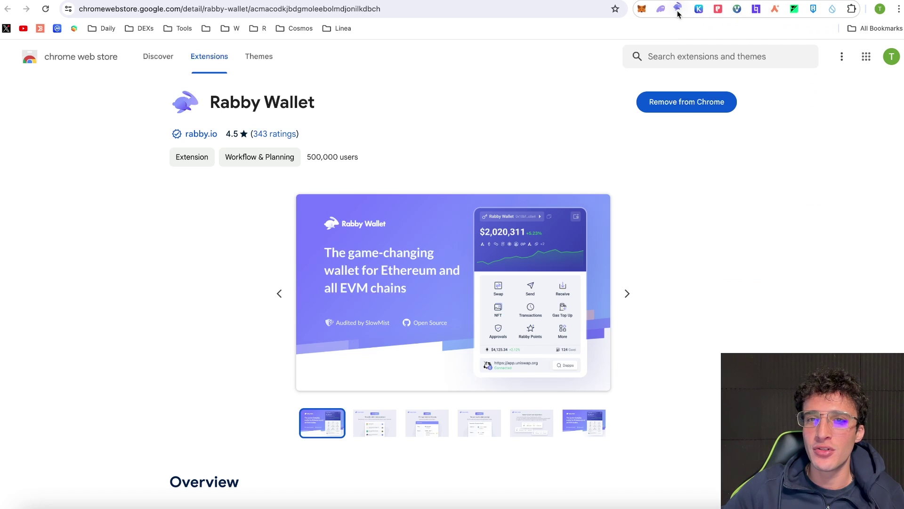
{"action": "left_click", "coordinate": [679, 9]}
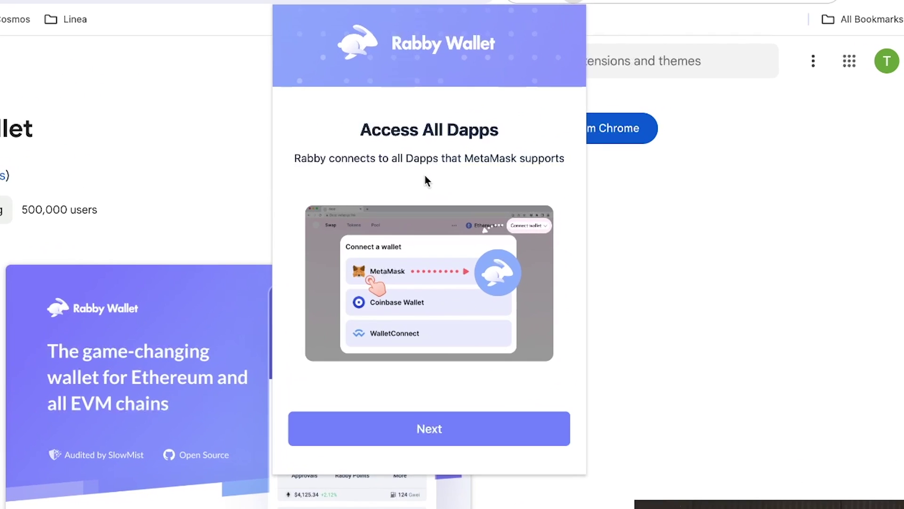
Get past Rabby's intro screens, glance at institutional wallet options, and confirm the new unlock password.
{"action": "left_click", "coordinate": [497, 430]}
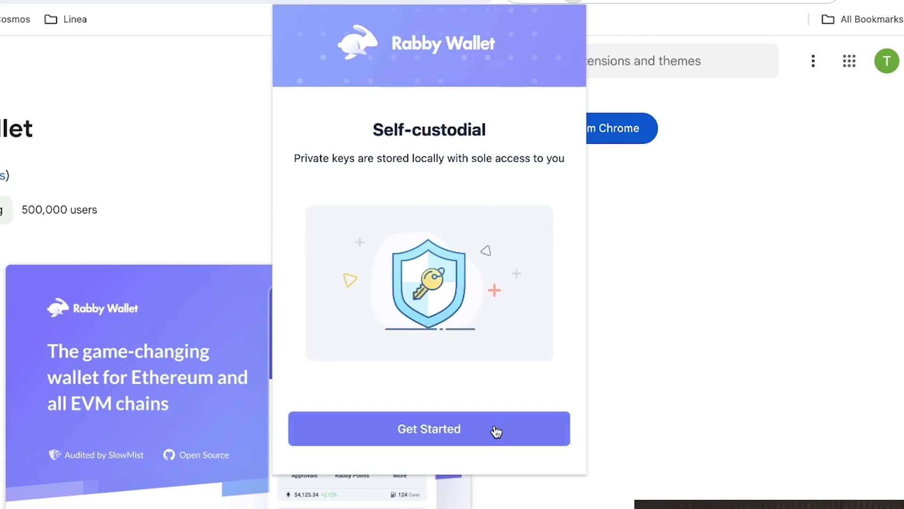
{"action": "left_click", "coordinate": [467, 429]}
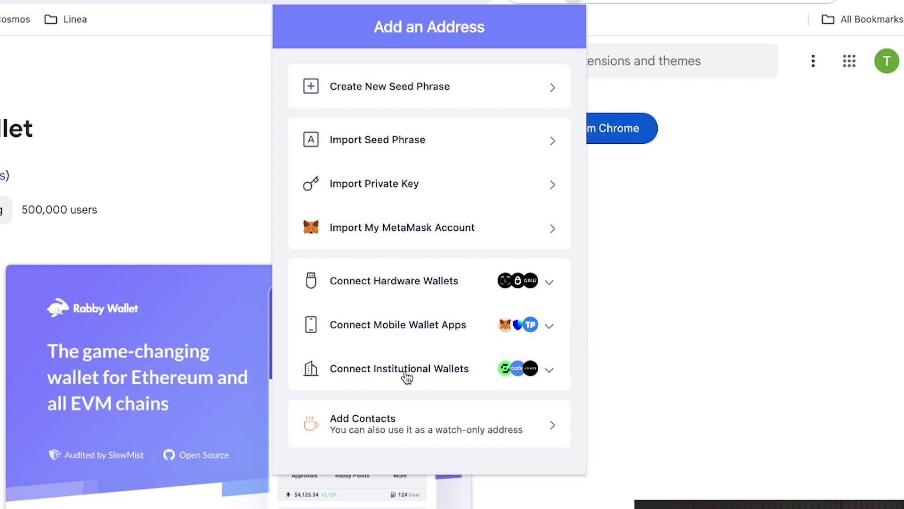
{"action": "left_click", "coordinate": [542, 367]}
{"action": "scroll", "coordinate": [542, 363], "scroll_direction": "down", "scroll_amount": 5}
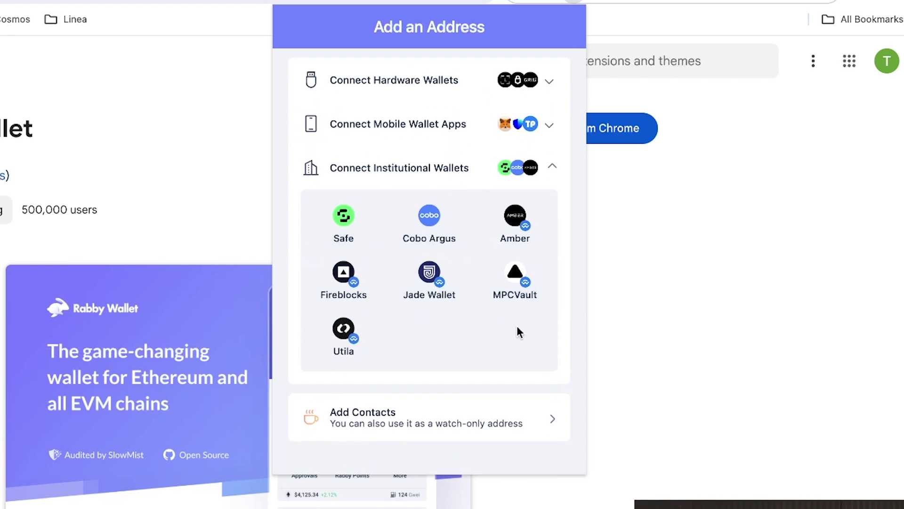
{"action": "left_click", "coordinate": [553, 170]}
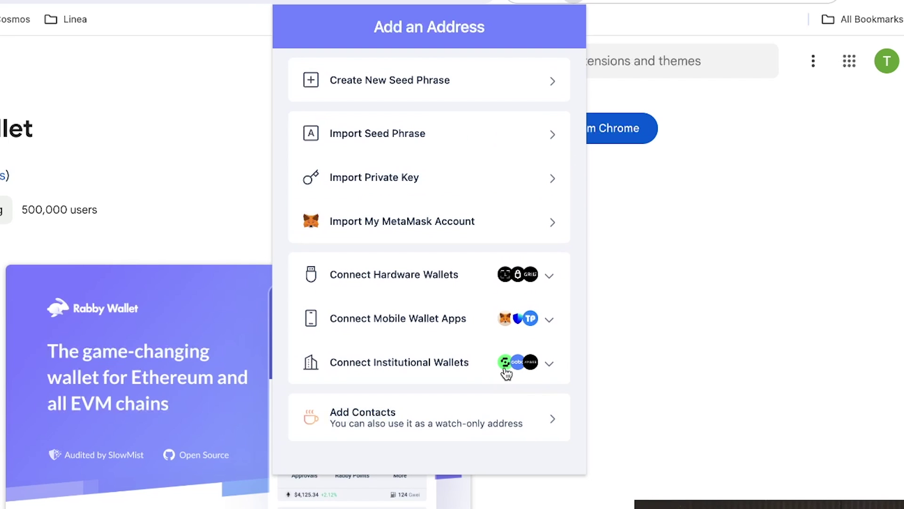
{"action": "scroll", "coordinate": [523, 349], "scroll_direction": "up", "scroll_amount": 1}
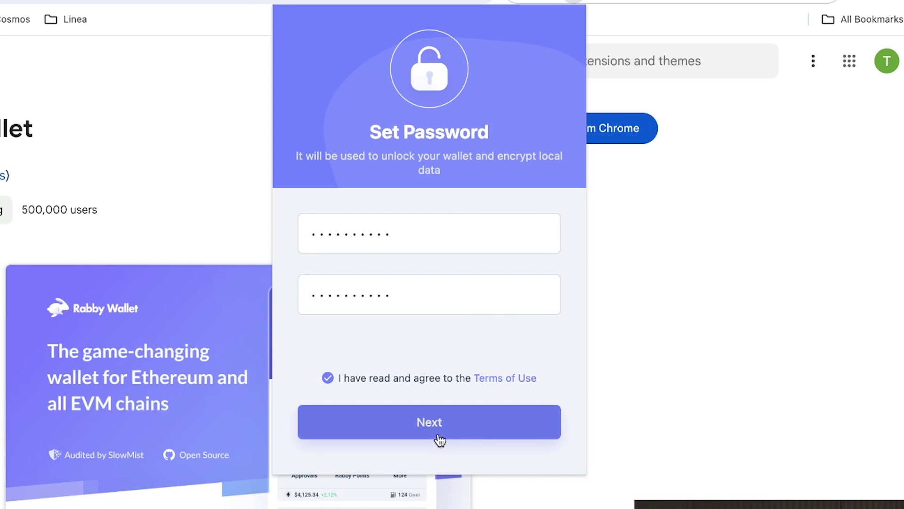
{"action": "left_click", "coordinate": [454, 432]}
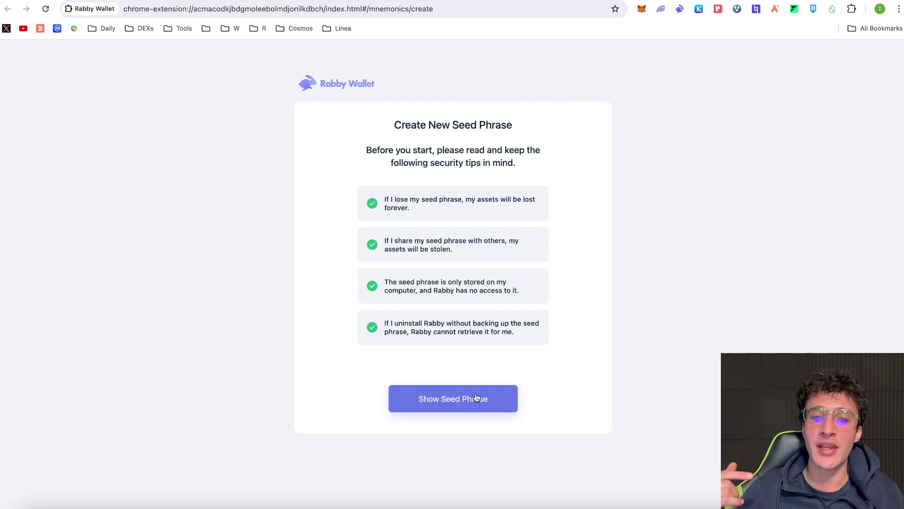
Reveal the new seed phrase, back it up, and mark it as saved.
{"action": "left_click", "coordinate": [445, 406]}
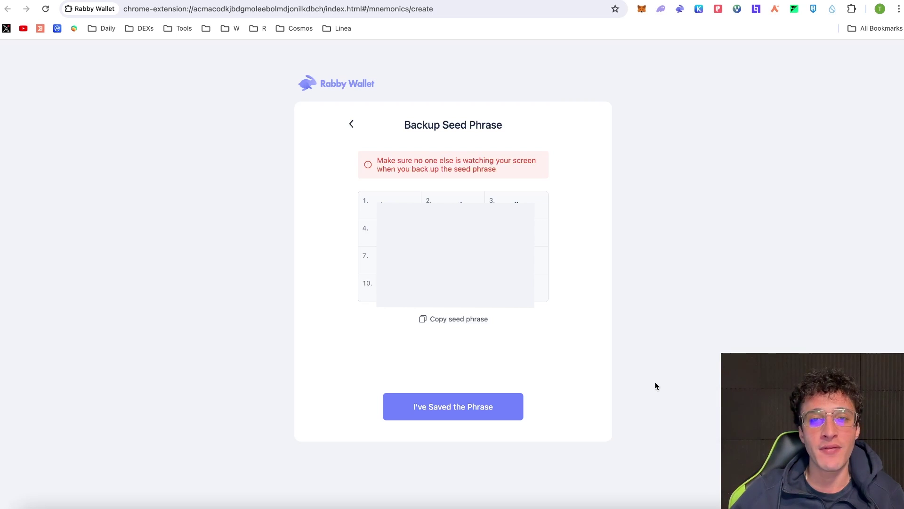
{"action": "left_click", "coordinate": [510, 409]}
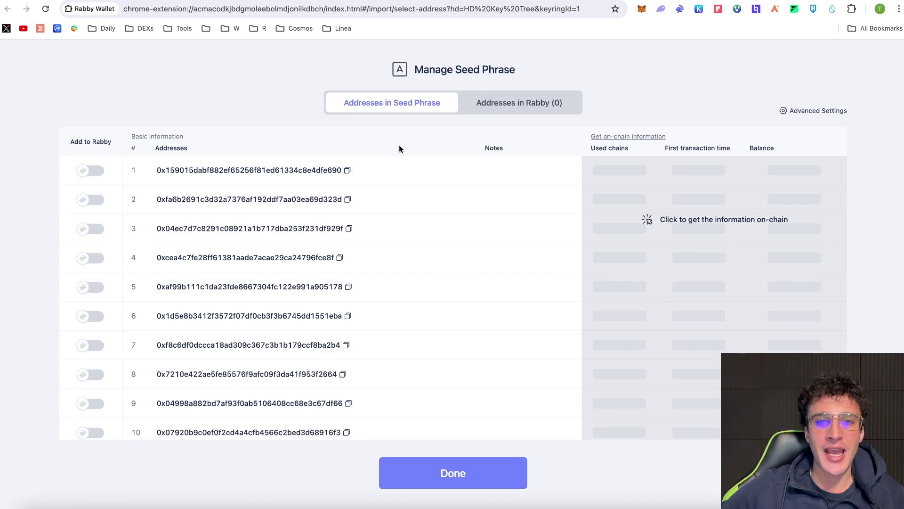
Add derived address 1 to Rabby as 'Seed Phrase 1 #1' and finish setup.
{"action": "scroll", "coordinate": [417, 201], "scroll_direction": "down", "scroll_amount": 7}
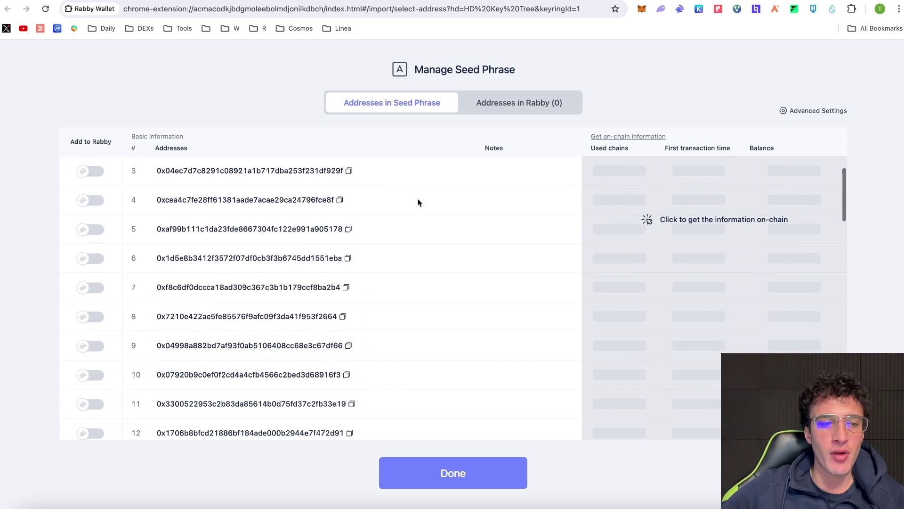
{"action": "scroll", "coordinate": [417, 202], "scroll_direction": "down", "scroll_amount": 5}
{"action": "scroll", "coordinate": [418, 203], "scroll_direction": "up", "scroll_amount": 12}
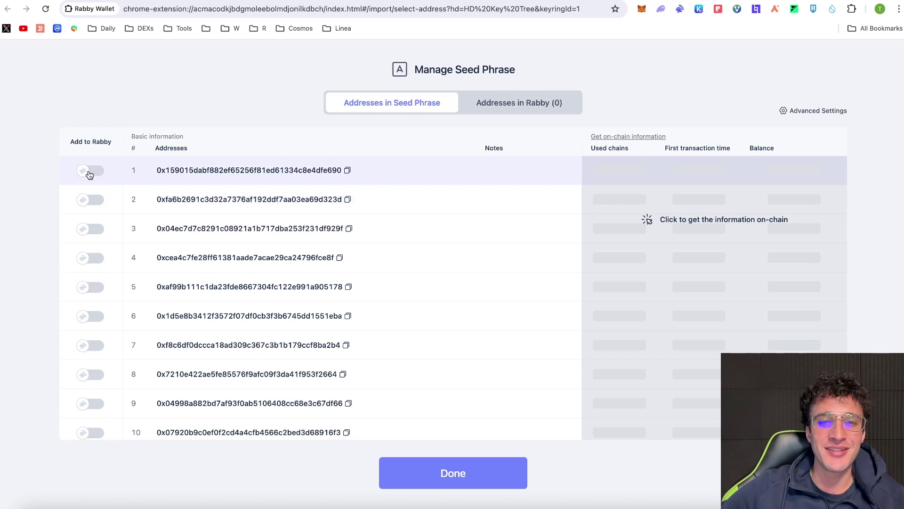
{"action": "left_click", "coordinate": [89, 175]}
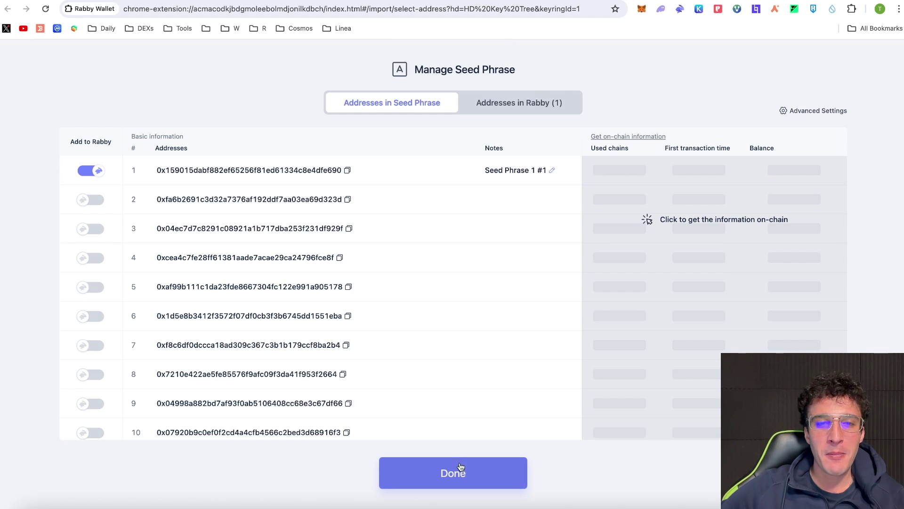
{"action": "left_click", "coordinate": [466, 474]}
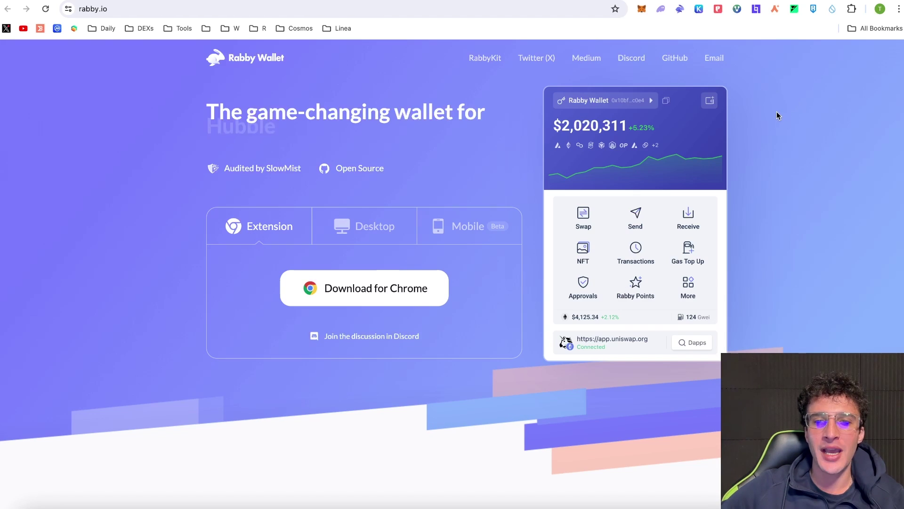
{"action": "left_click", "coordinate": [679, 11]}
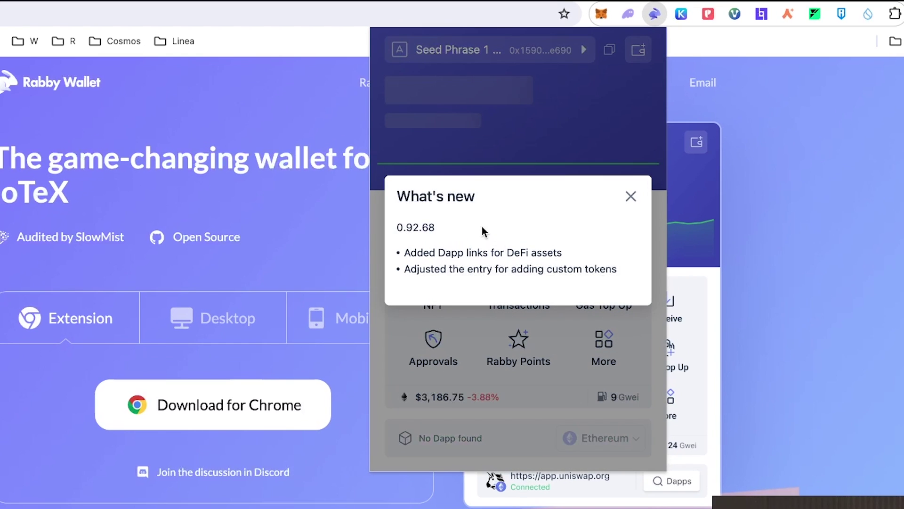
{"action": "left_click", "coordinate": [630, 196]}
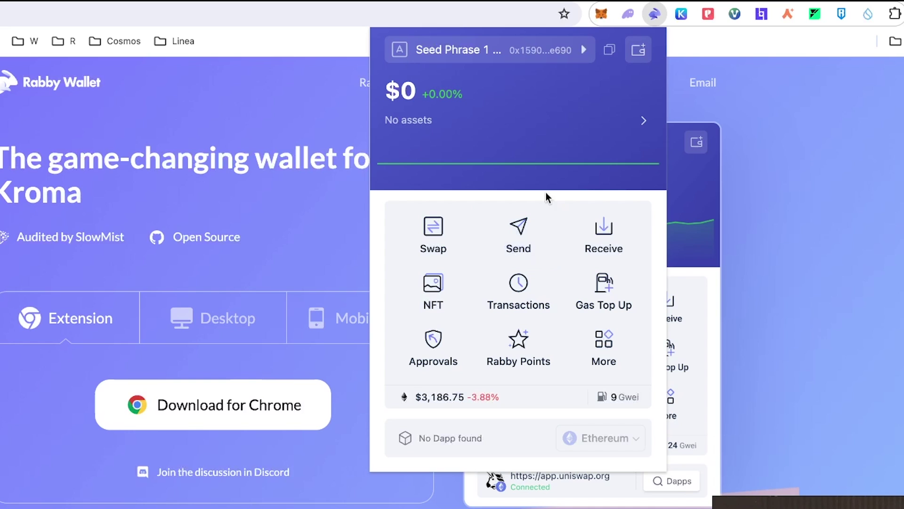
{"action": "mouse_move", "coordinate": [531, 158]}
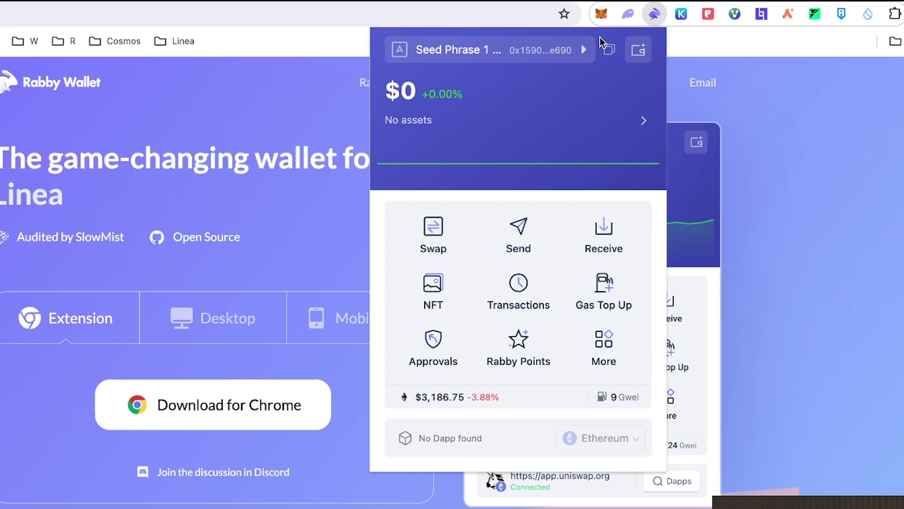
{"action": "left_click", "coordinate": [597, 17]}
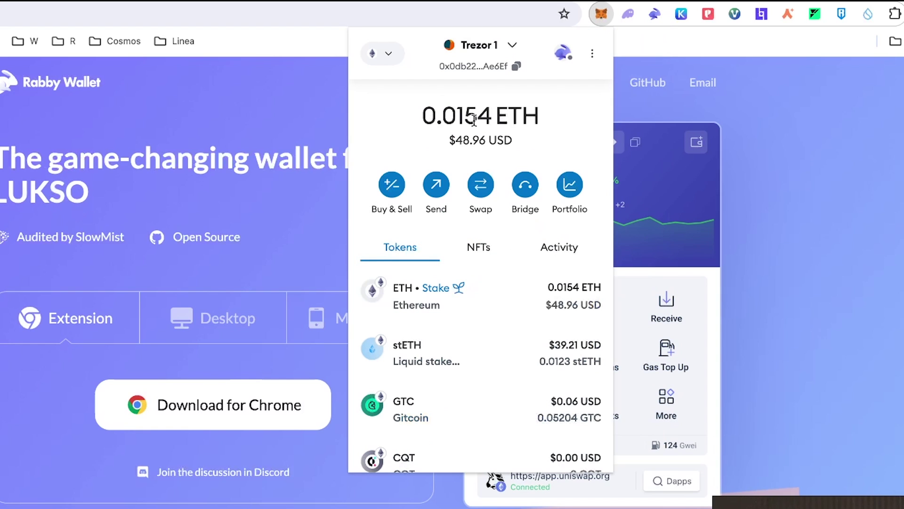
{"action": "left_click", "coordinate": [655, 14]}
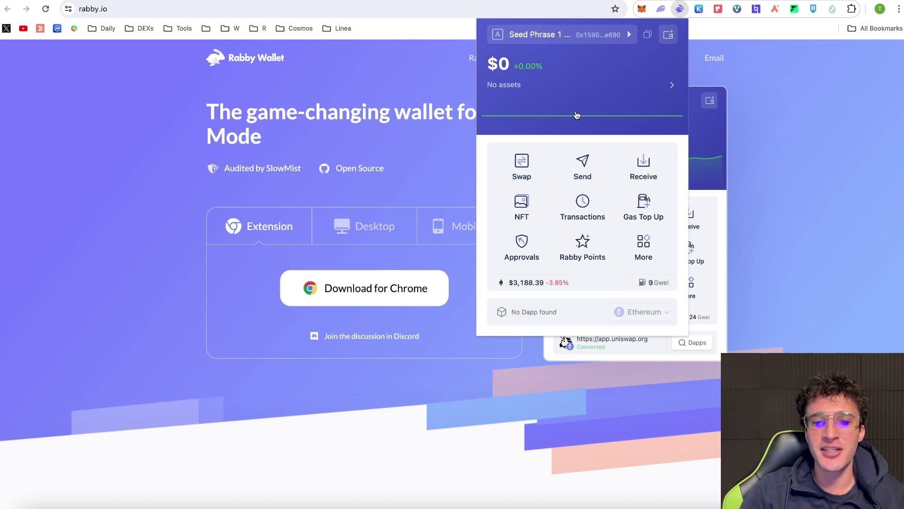
{"action": "mouse_move", "coordinate": [591, 116]}
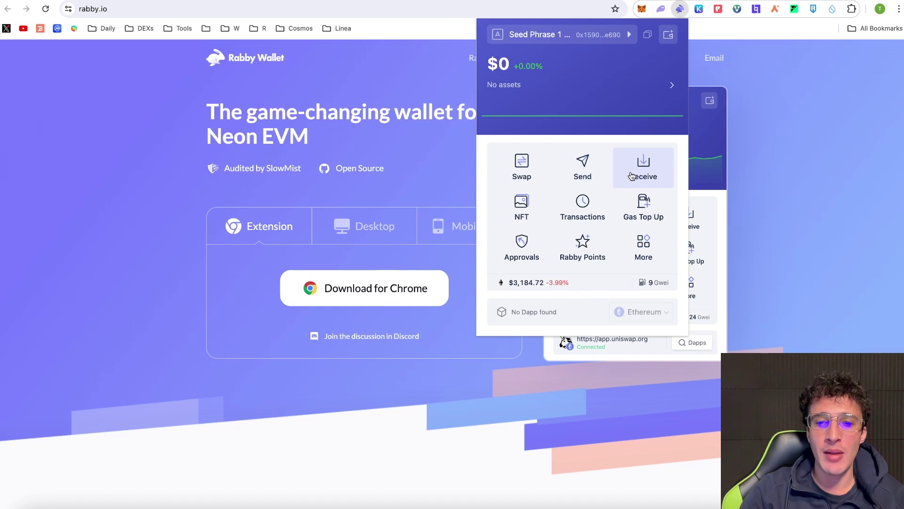
Pick zkSync Era in Rabby's Receive chain list and copy the wallet's receiving address.
{"action": "left_click", "coordinate": [646, 171]}
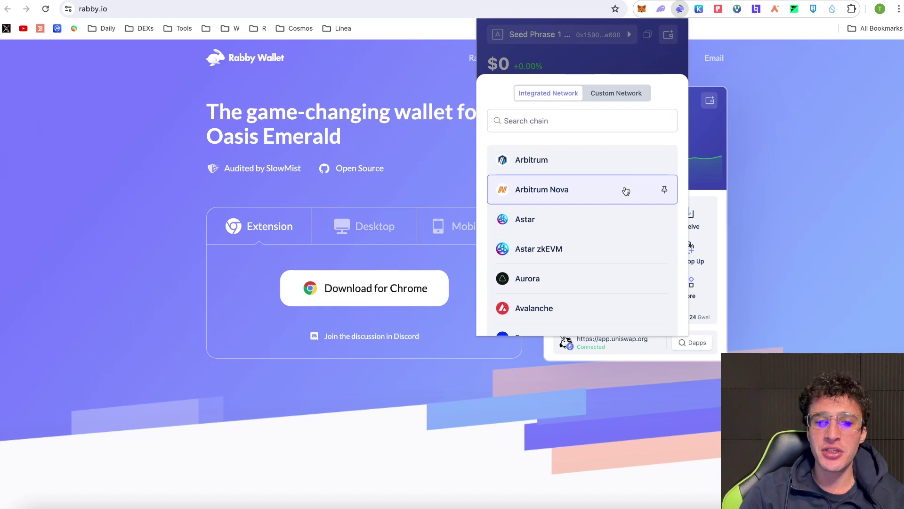
{"action": "scroll", "coordinate": [626, 191], "scroll_direction": "down", "scroll_amount": 5}
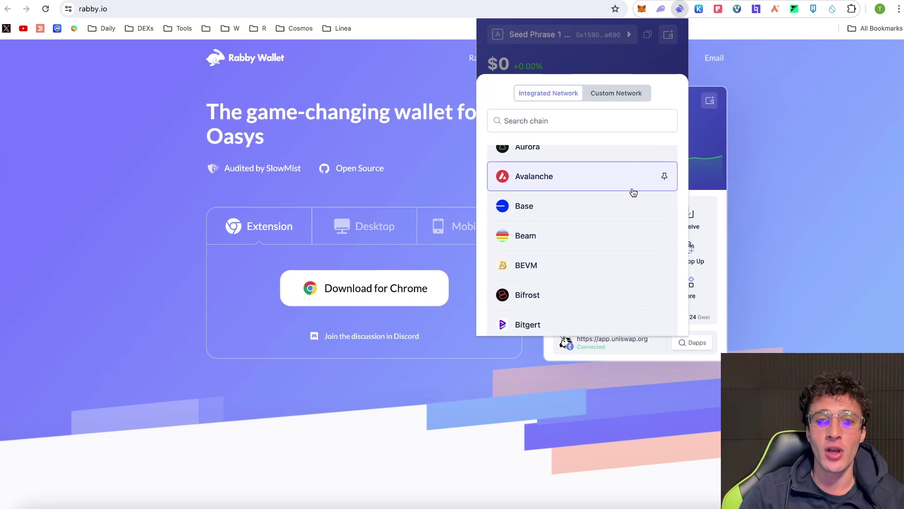
{"action": "scroll", "coordinate": [633, 192], "scroll_direction": "up", "scroll_amount": 3}
{"action": "scroll", "coordinate": [633, 192], "scroll_direction": "down", "scroll_amount": 20}
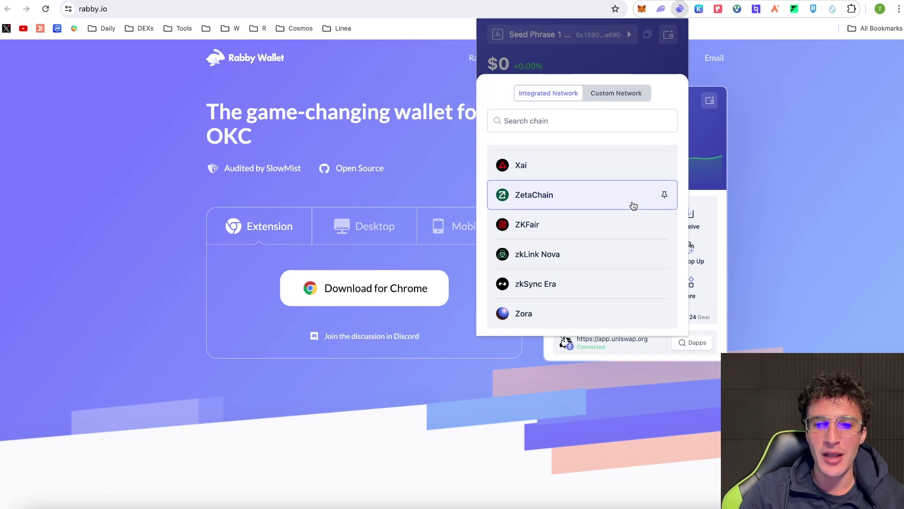
{"action": "left_click", "coordinate": [605, 285]}
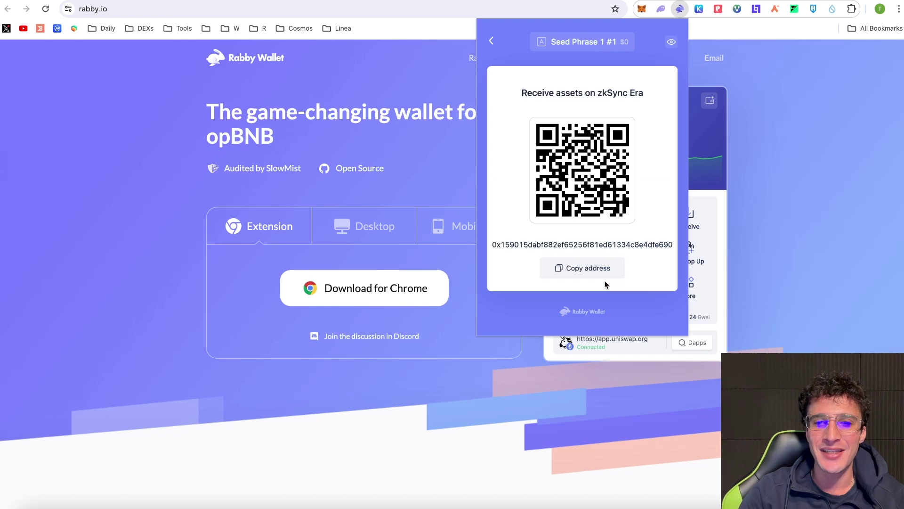
{"action": "left_click", "coordinate": [566, 265]}
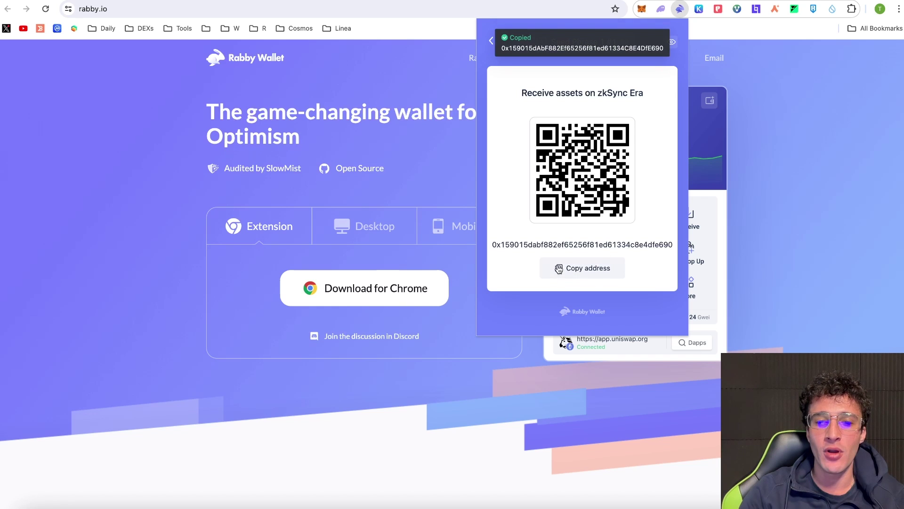
Send 0.006 ETH on zkSync from MetaMask to the pasted Rabby address and confirm it arrived.
{"action": "left_click", "coordinate": [727, 157]}
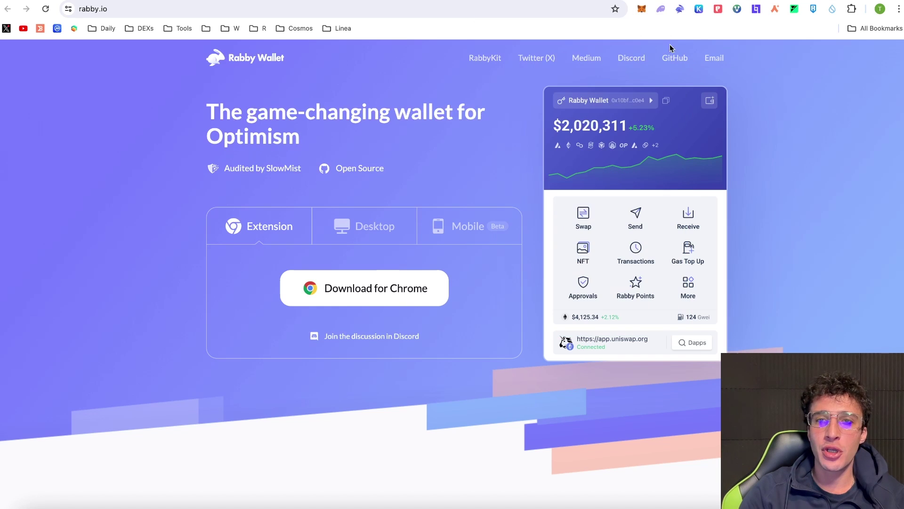
{"action": "left_click", "coordinate": [641, 9]}
{"action": "left_click", "coordinate": [484, 40]}
{"action": "left_click", "coordinate": [556, 104]}
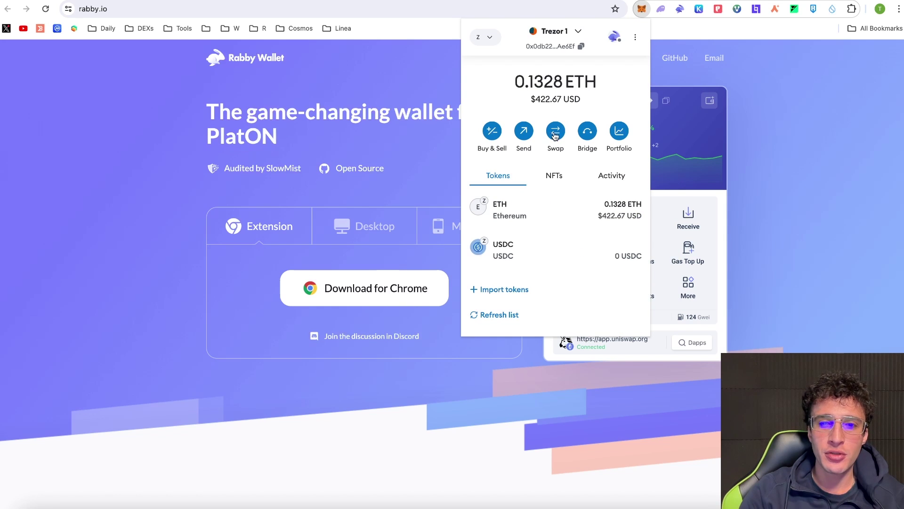
{"action": "left_click", "coordinate": [528, 137]}
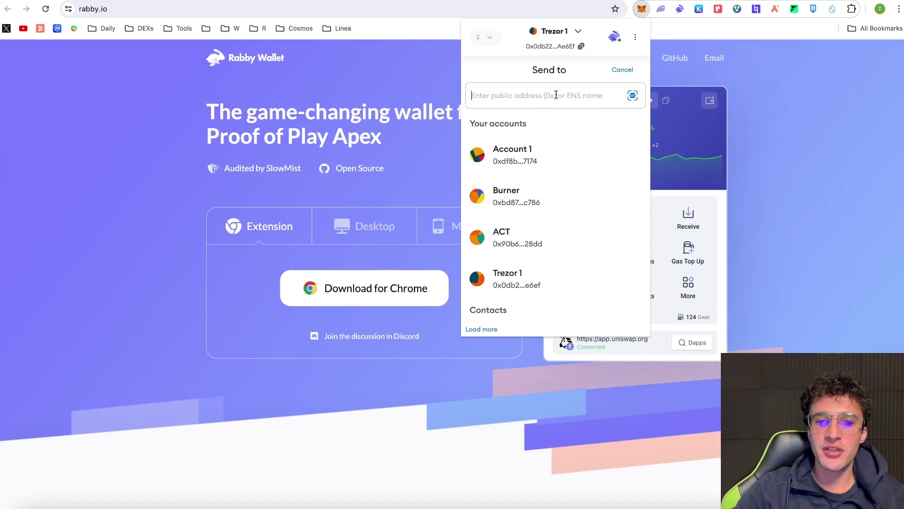
{"action": "key", "text": "super+v"}
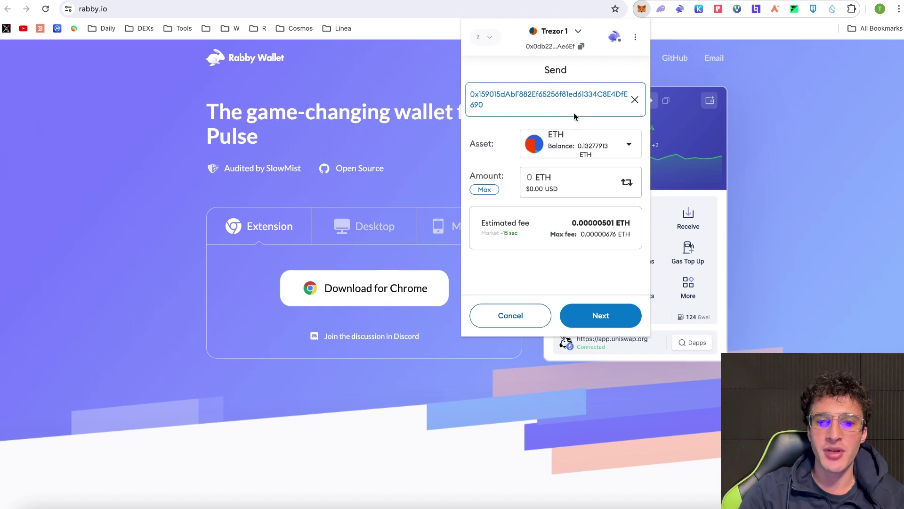
{"action": "type", "text": "0.0"}
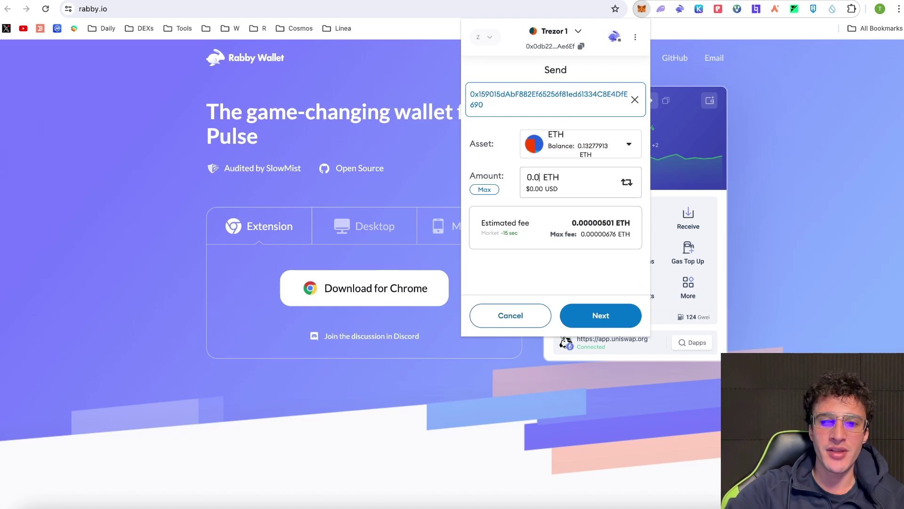
{"action": "type", "text": "06"}
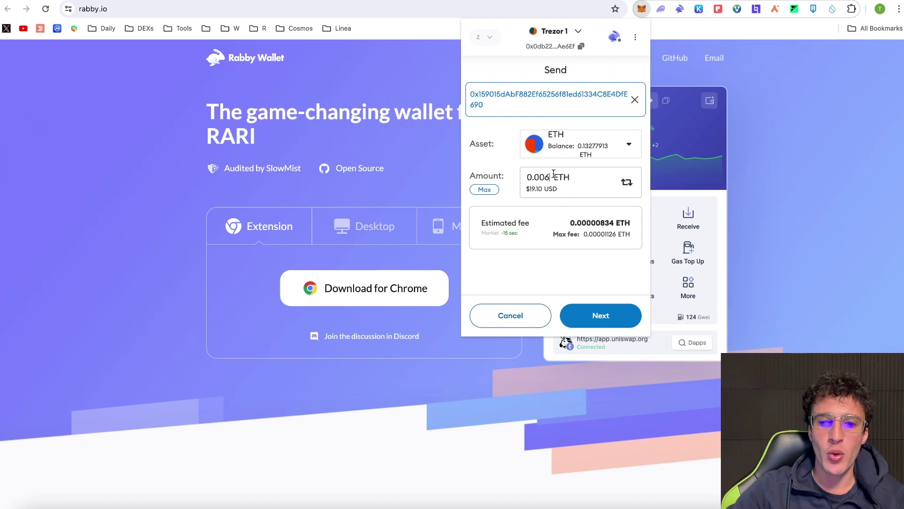
{"action": "left_click", "coordinate": [617, 319]}
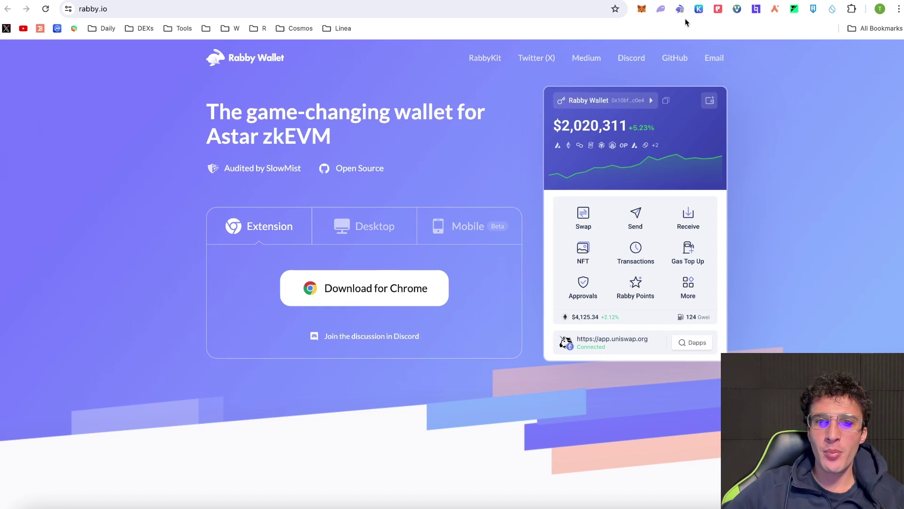
{"action": "left_click", "coordinate": [680, 9]}
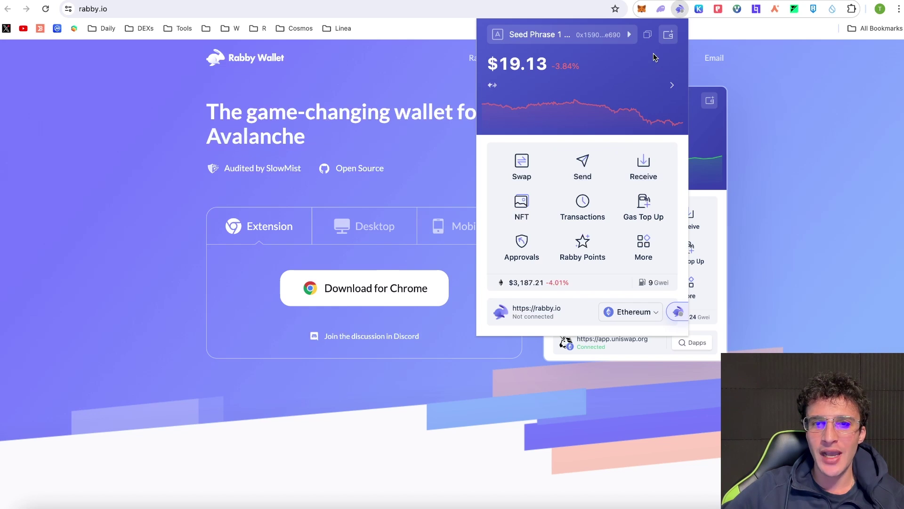
{"action": "left_click", "coordinate": [659, 109]}
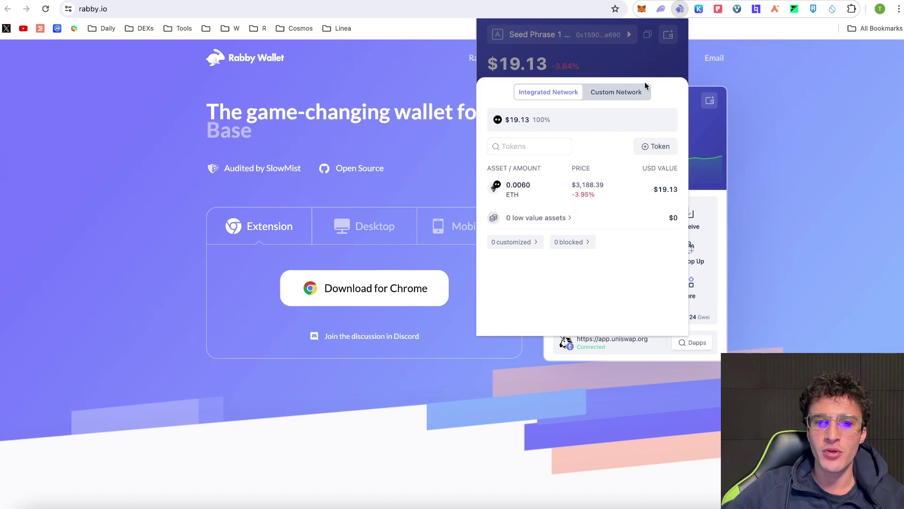
{"action": "left_click", "coordinate": [631, 71]}
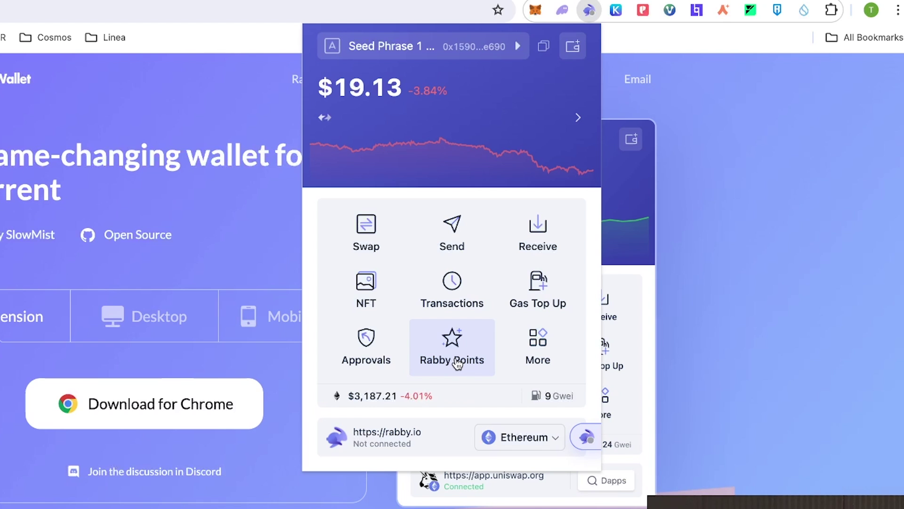
Claim the initial Rabby Points and sign the Claim Rabby Points message.
{"action": "left_click", "coordinate": [455, 346]}
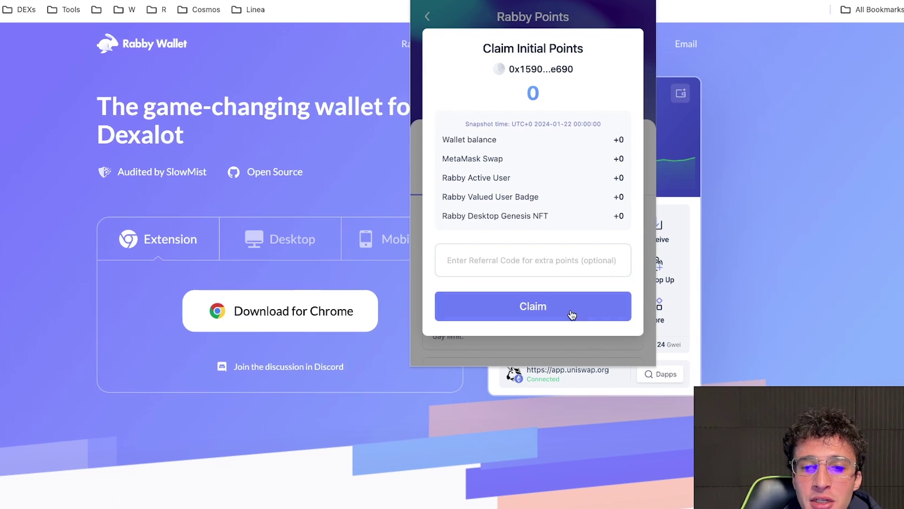
{"action": "left_click", "coordinate": [540, 313]}
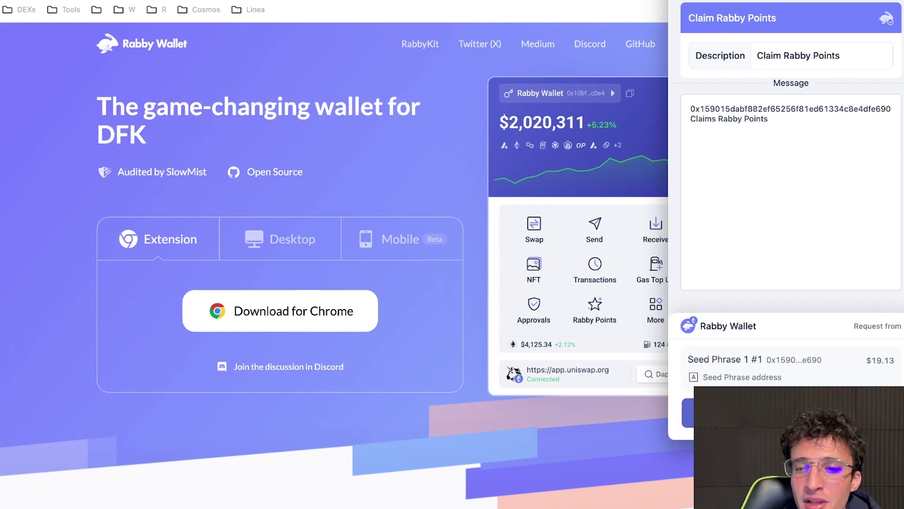
{"action": "left_click", "coordinate": [687, 412]}
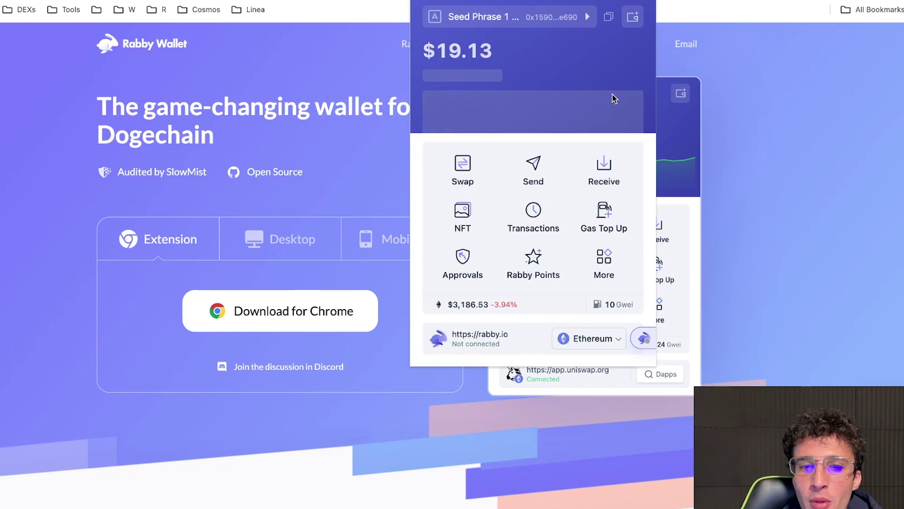
Set a pasted permanent referral code on Rabby Points, then try claiming Refer New User points.
{"action": "left_click", "coordinate": [535, 269]}
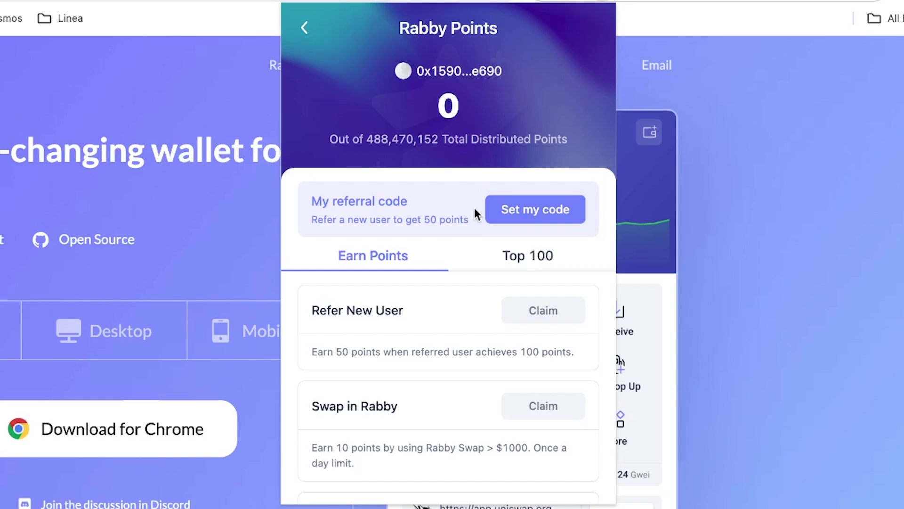
{"action": "left_click", "coordinate": [544, 219]}
{"action": "key", "text": "super+v"}
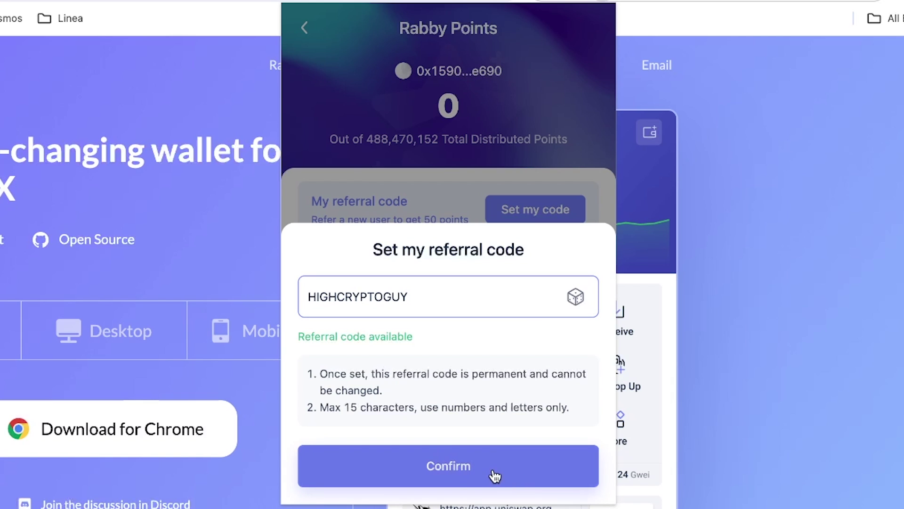
{"action": "left_click", "coordinate": [460, 469]}
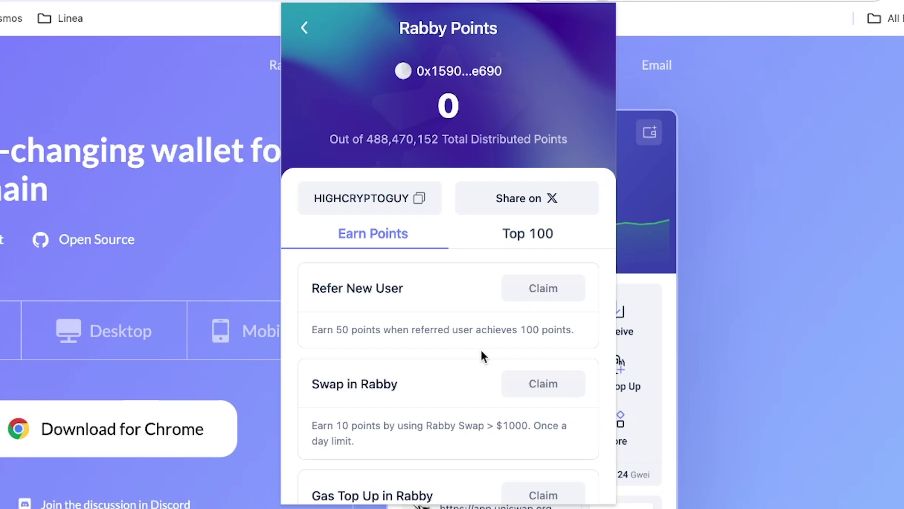
{"action": "scroll", "coordinate": [482, 351], "scroll_direction": "down", "scroll_amount": 2}
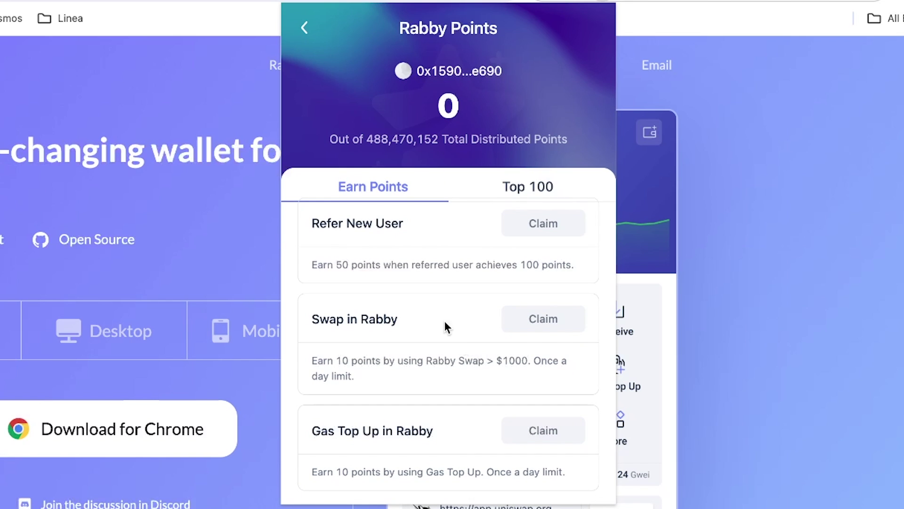
{"action": "left_click", "coordinate": [527, 214]}
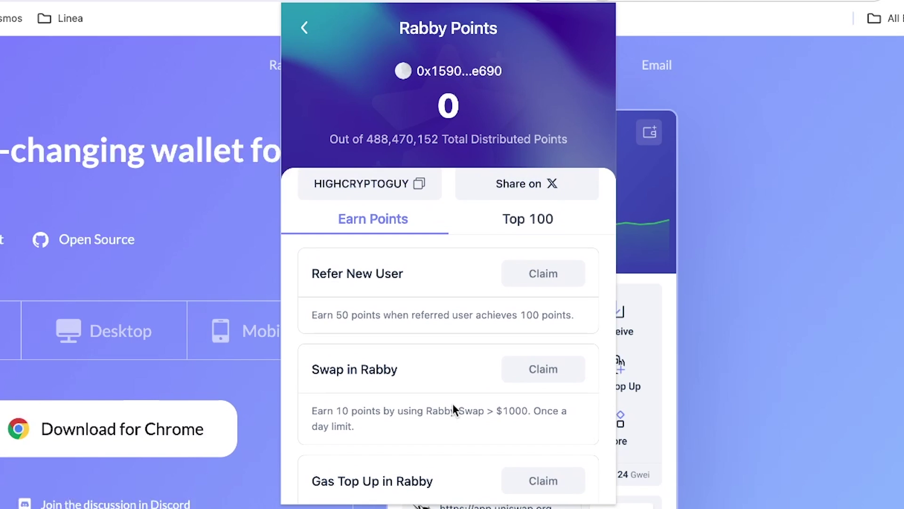
Choose Base and $100 in Instant Gas Top Up, reaching the $120 payment summary with $20 fee.
{"action": "left_click", "coordinate": [306, 29]}
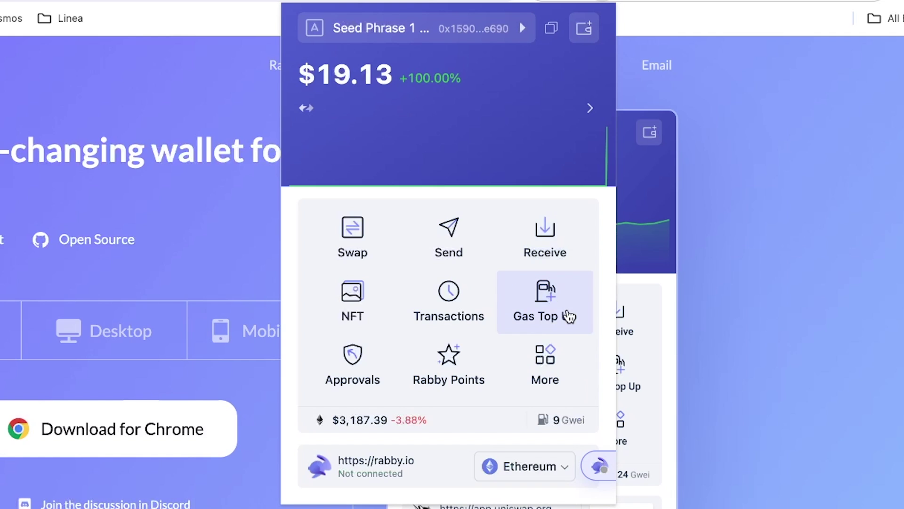
{"action": "left_click", "coordinate": [568, 315]}
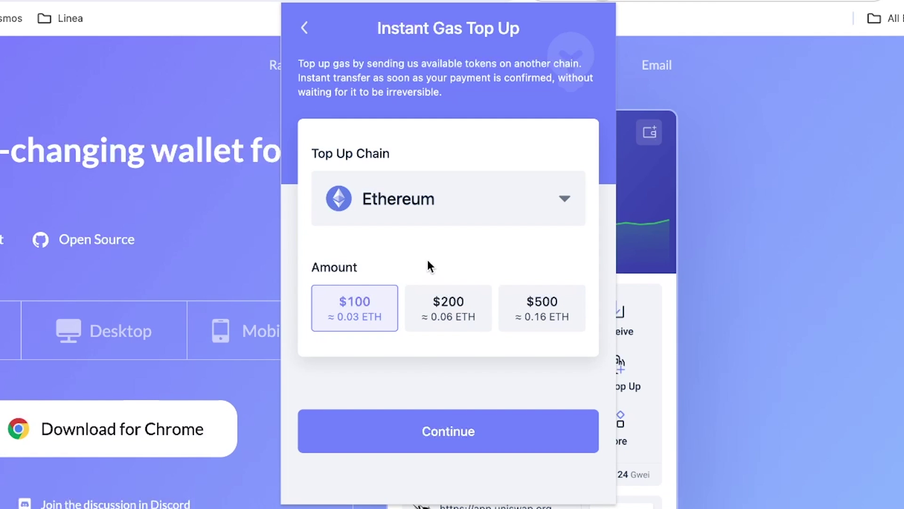
{"action": "left_click", "coordinate": [405, 193]}
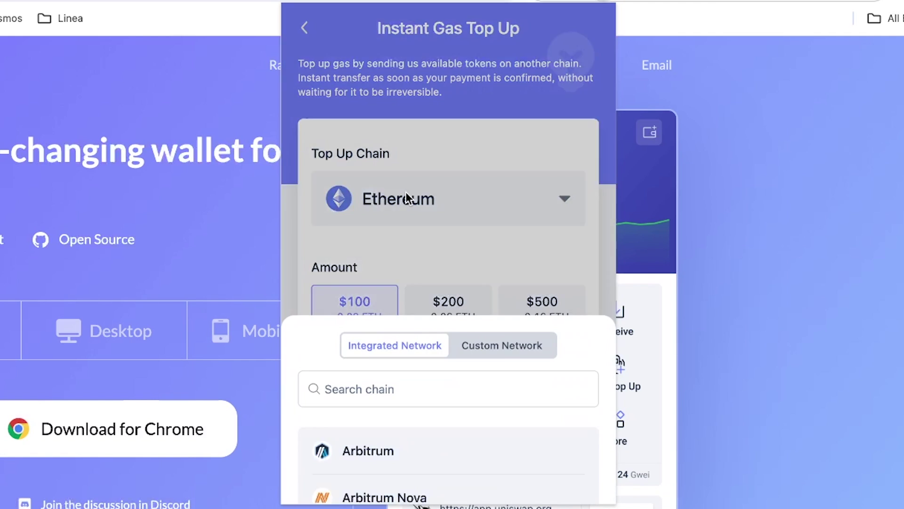
{"action": "scroll", "coordinate": [484, 297], "scroll_direction": "down", "scroll_amount": 8}
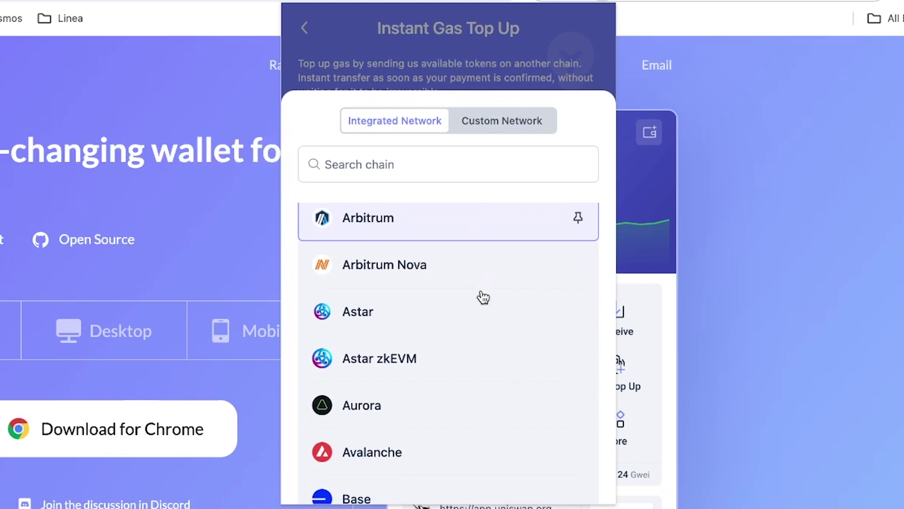
{"action": "scroll", "coordinate": [484, 296], "scroll_direction": "up", "scroll_amount": 1}
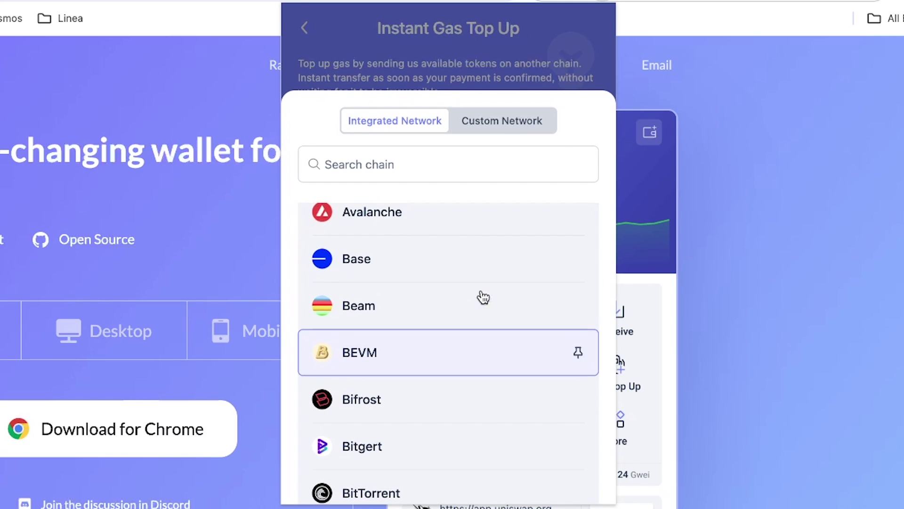
{"action": "left_click", "coordinate": [400, 265]}
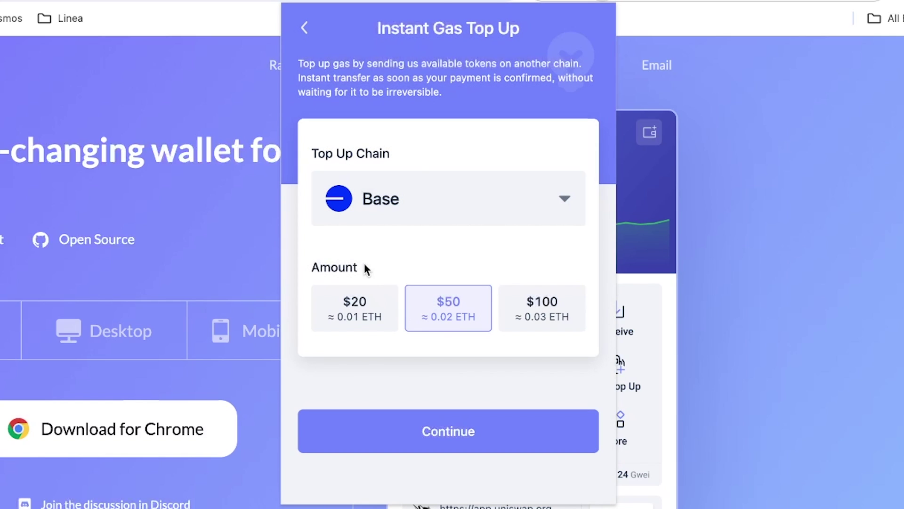
{"action": "left_click", "coordinate": [556, 317]}
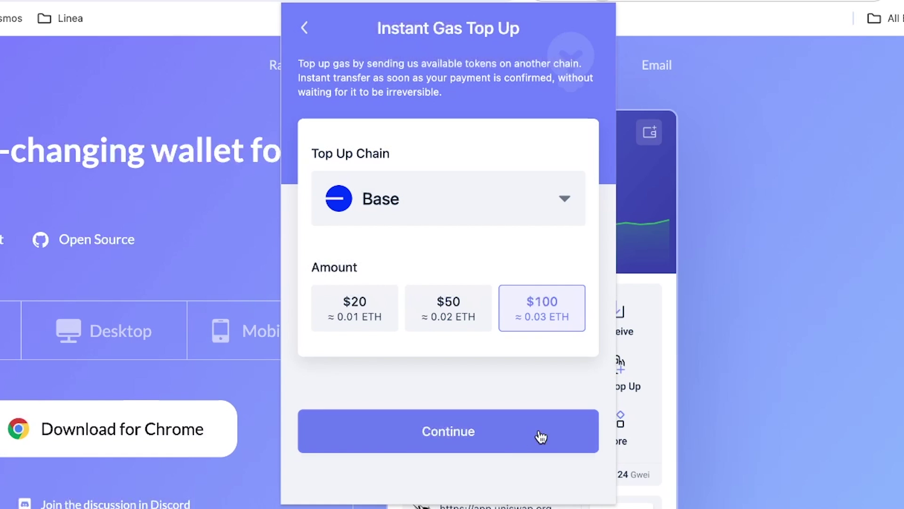
{"action": "left_click", "coordinate": [515, 448]}
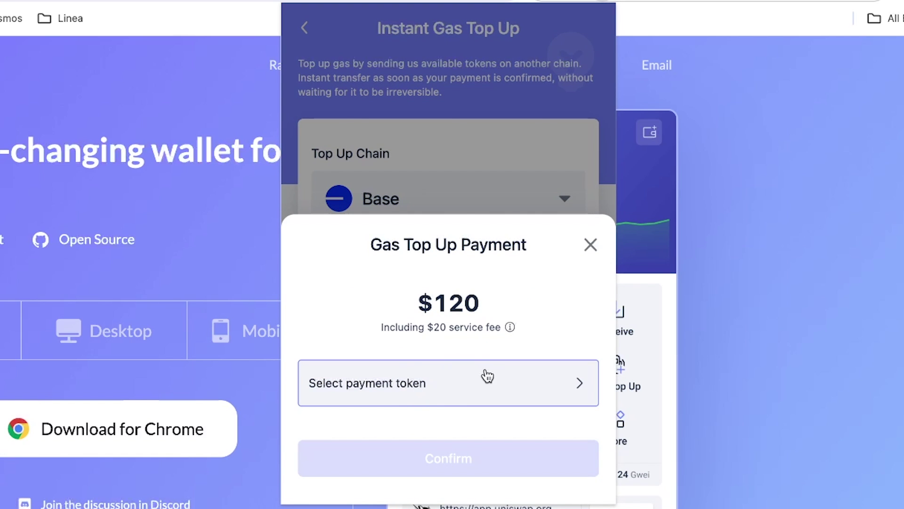
{"action": "left_click", "coordinate": [454, 390]}
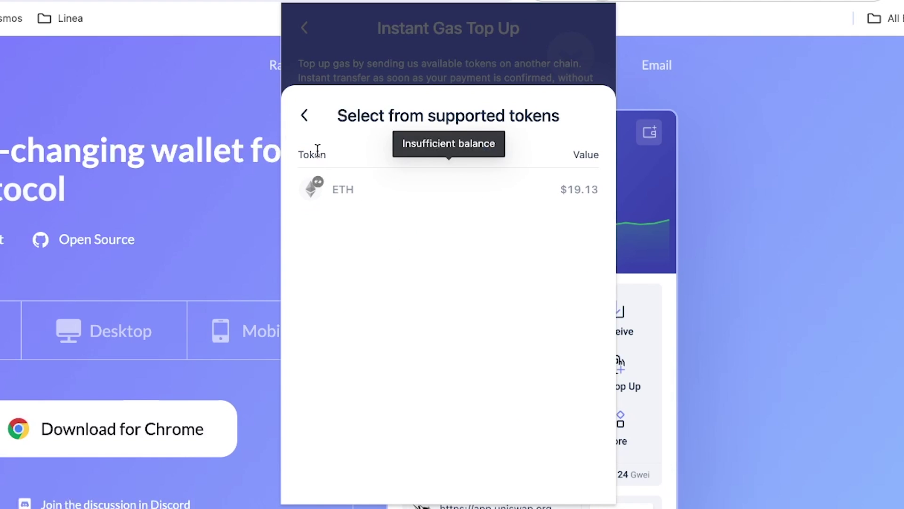
{"action": "left_click", "coordinate": [301, 118]}
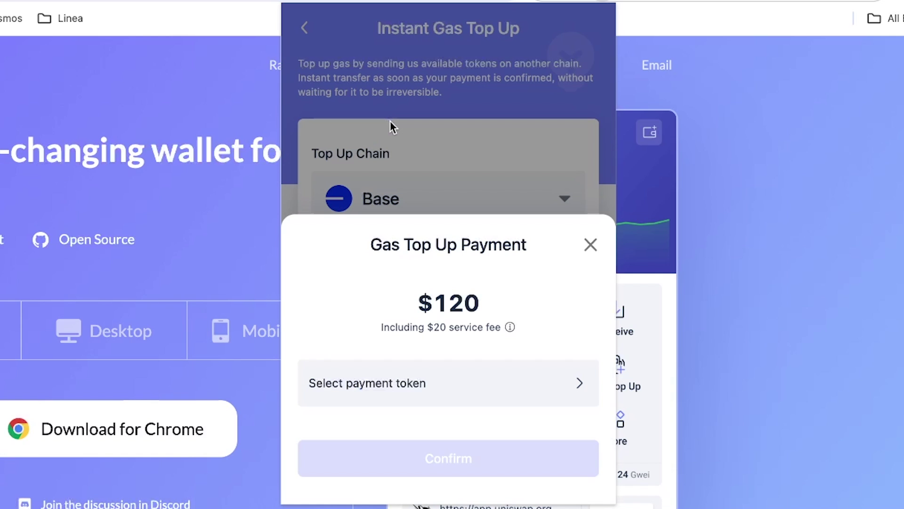
Close the top-up payment summary, set the top-up chain to Fusion, and leave Instant Gas Top Up.
{"action": "left_click", "coordinate": [390, 121]}
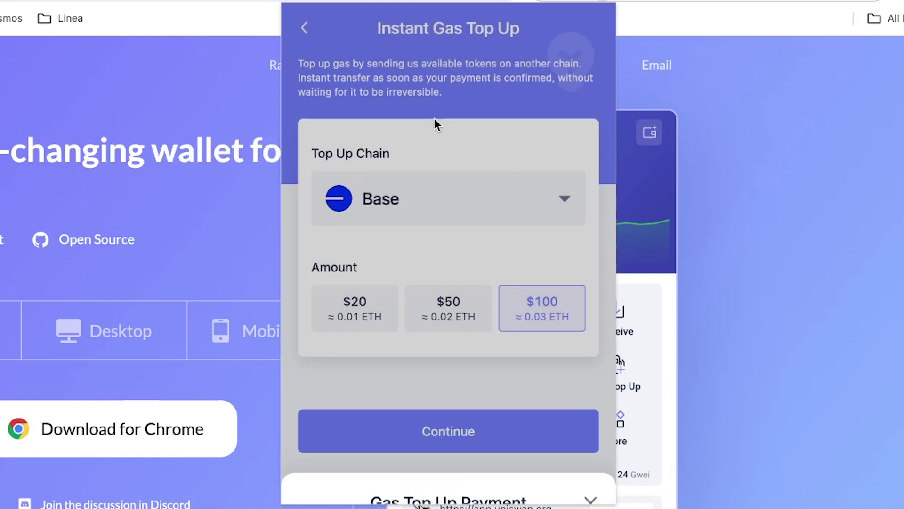
{"action": "left_click", "coordinate": [480, 213]}
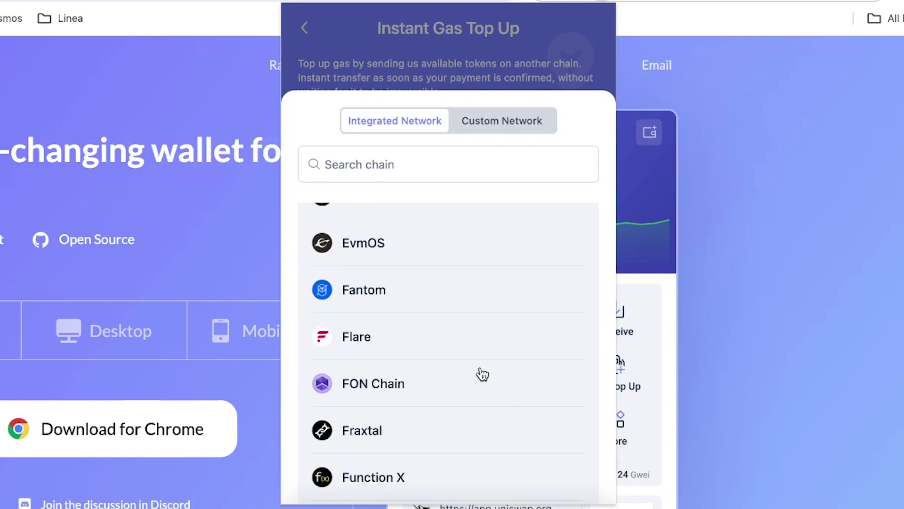
{"action": "scroll", "coordinate": [426, 373], "scroll_direction": "down", "scroll_amount": 5}
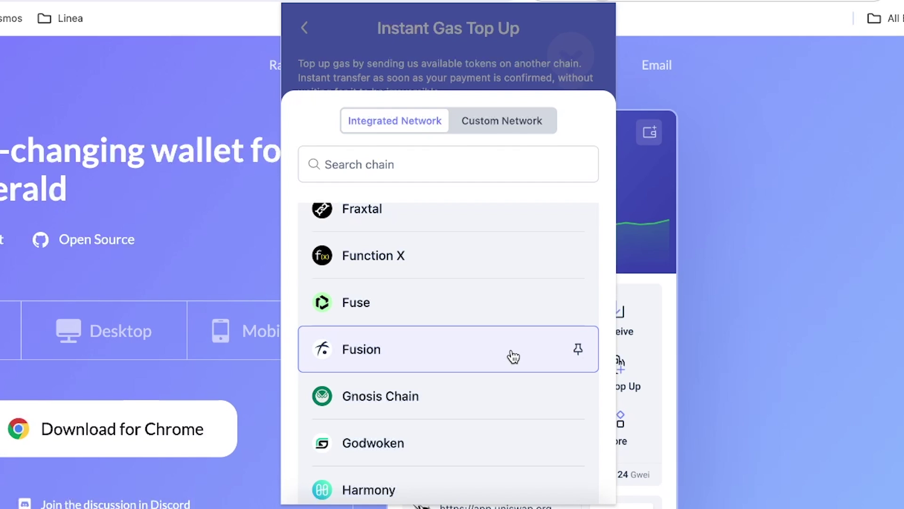
{"action": "left_click", "coordinate": [513, 356]}
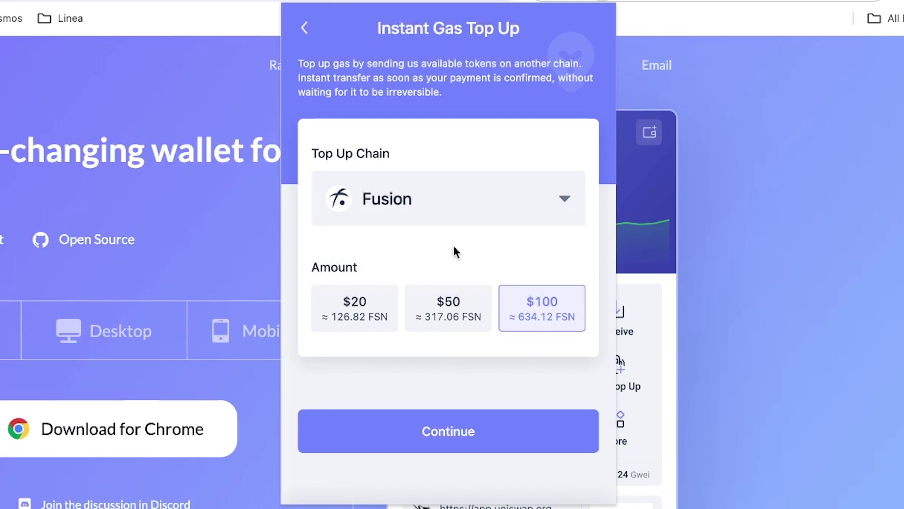
{"action": "left_click", "coordinate": [300, 28]}
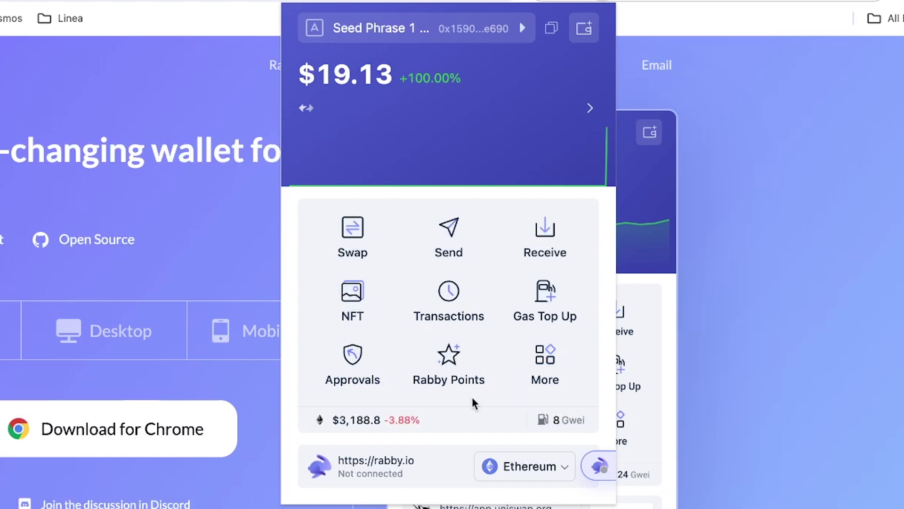
Visit Rabby Points, return home, then open the Swap page and focus its amount field.
{"action": "left_click", "coordinate": [466, 376]}
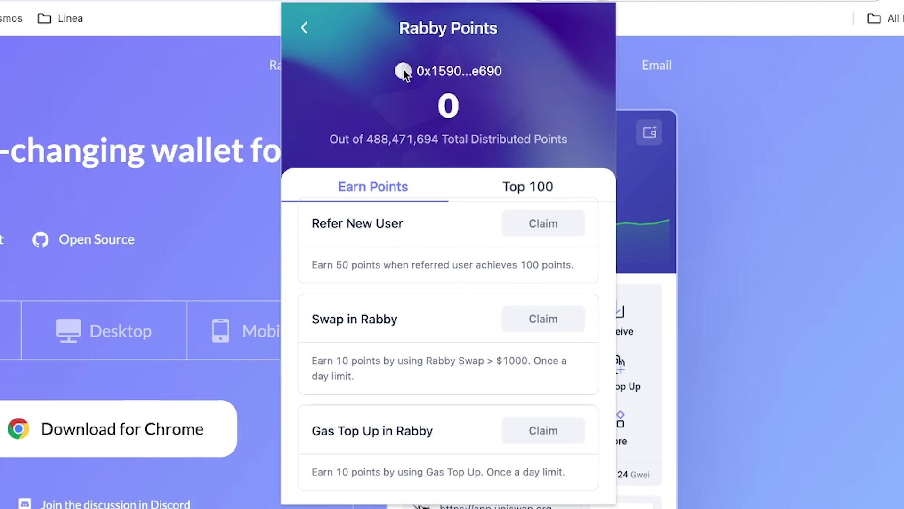
{"action": "left_click", "coordinate": [308, 34]}
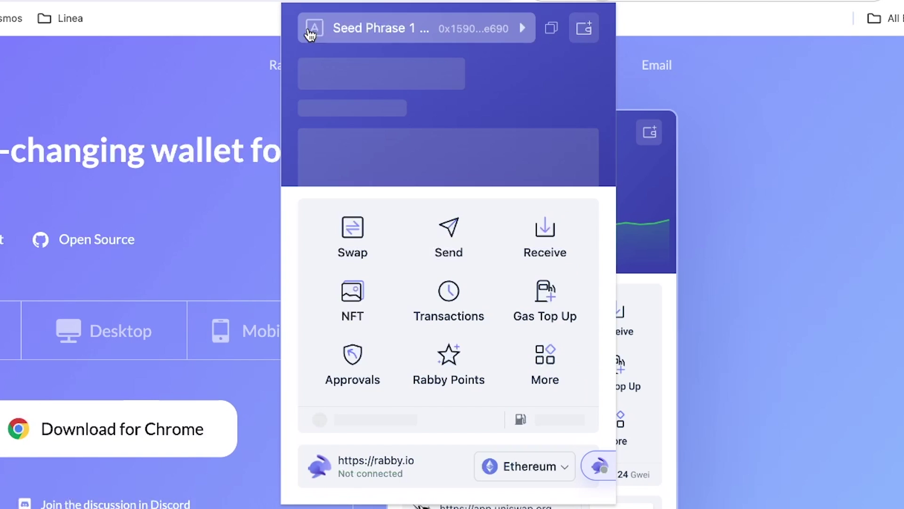
{"action": "left_click", "coordinate": [355, 236]}
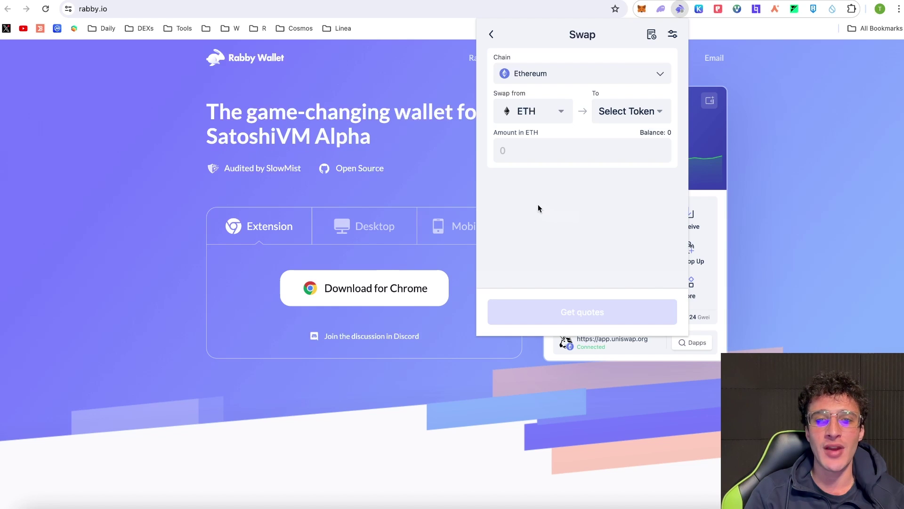
{"action": "left_click", "coordinate": [573, 154]}
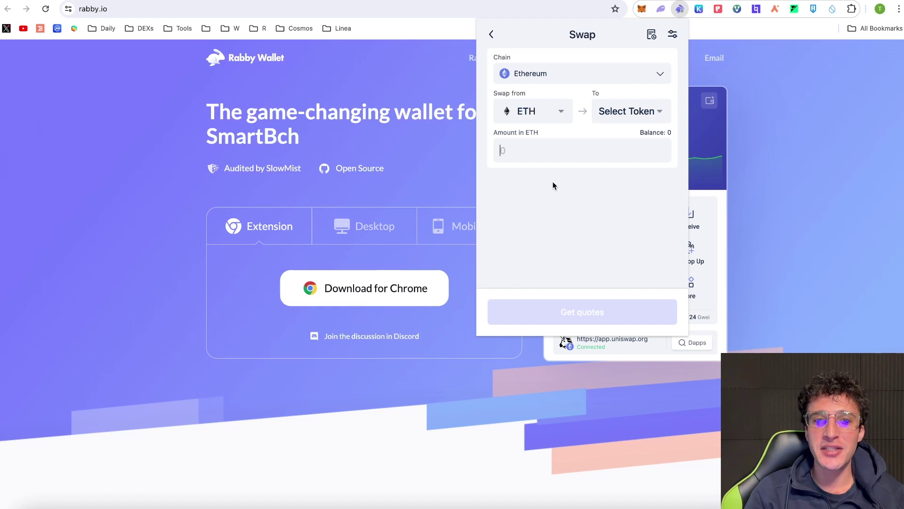
Pick Base from the Swap page's chain list.
{"action": "left_click", "coordinate": [558, 79]}
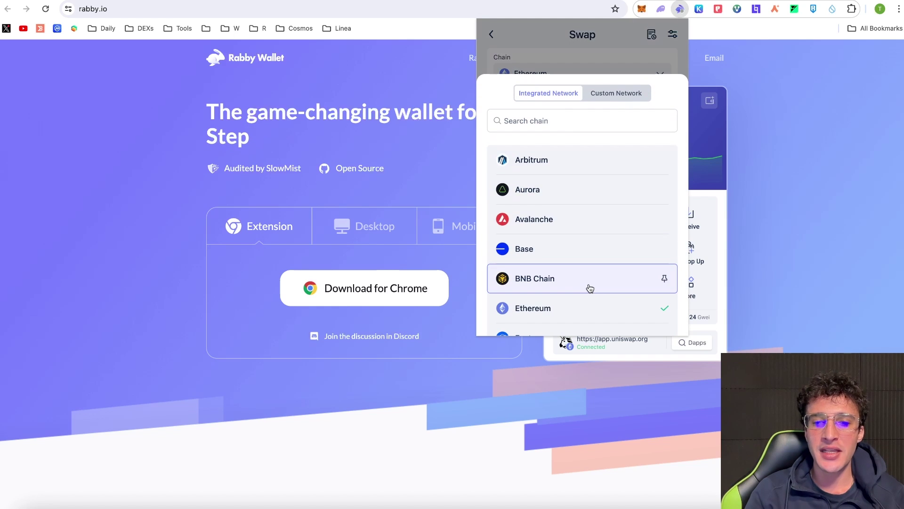
{"action": "scroll", "coordinate": [594, 280], "scroll_direction": "down", "scroll_amount": 5}
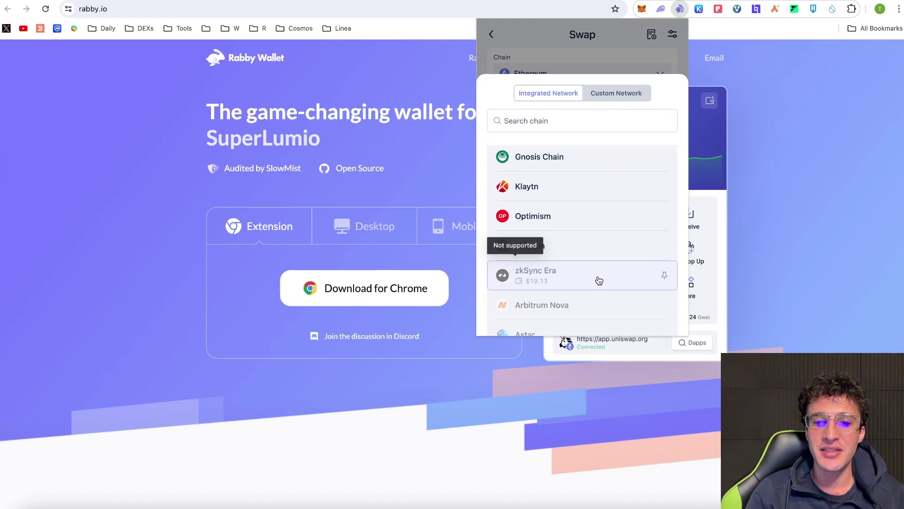
{"action": "scroll", "coordinate": [594, 274], "scroll_direction": "down", "scroll_amount": 2}
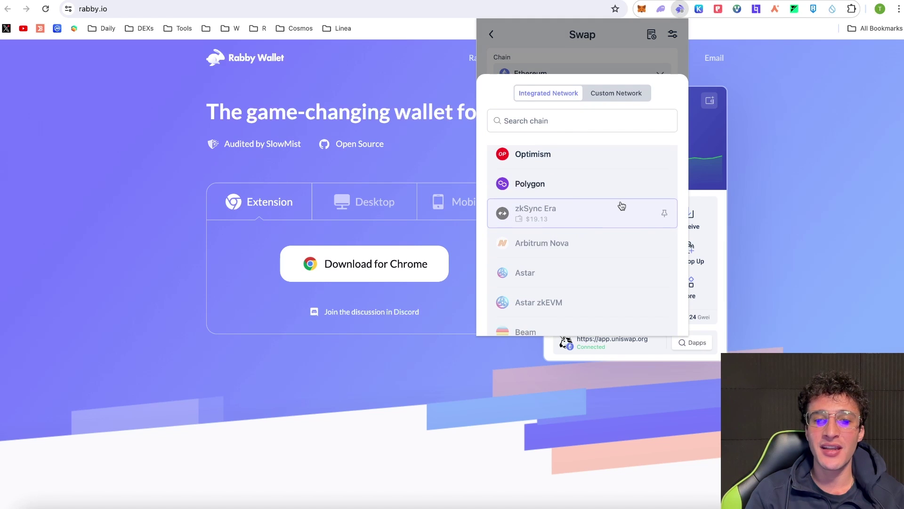
{"action": "scroll", "coordinate": [620, 205], "scroll_direction": "down", "scroll_amount": 4}
{"action": "scroll", "coordinate": [622, 206], "scroll_direction": "up", "scroll_amount": 3}
{"action": "scroll", "coordinate": [622, 206], "scroll_direction": "up", "scroll_amount": 5}
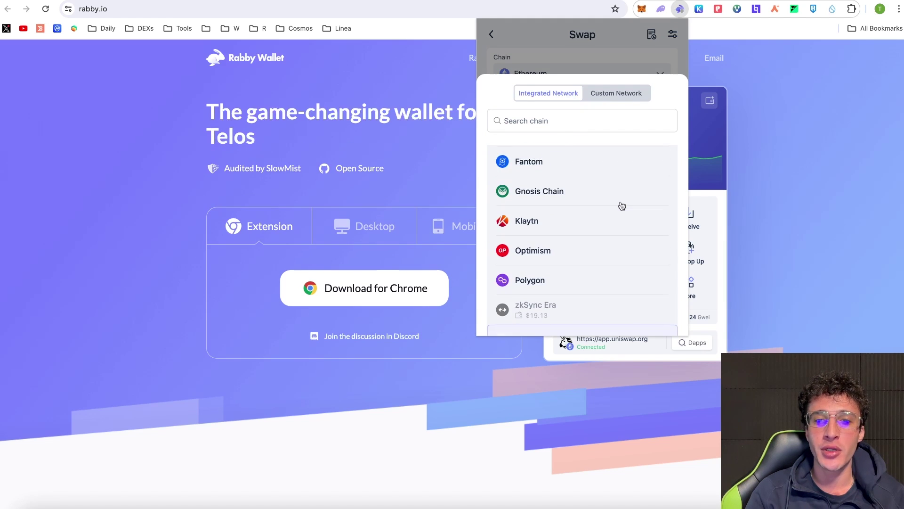
{"action": "scroll", "coordinate": [622, 206], "scroll_direction": "up", "scroll_amount": 2}
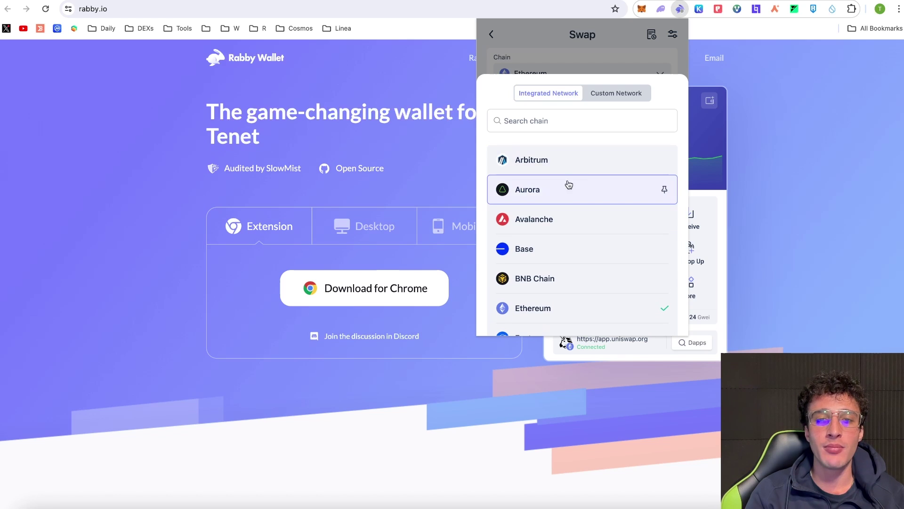
{"action": "scroll", "coordinate": [565, 190], "scroll_direction": "down", "scroll_amount": 1}
{"action": "scroll", "coordinate": [586, 218], "scroll_direction": "down", "scroll_amount": 1}
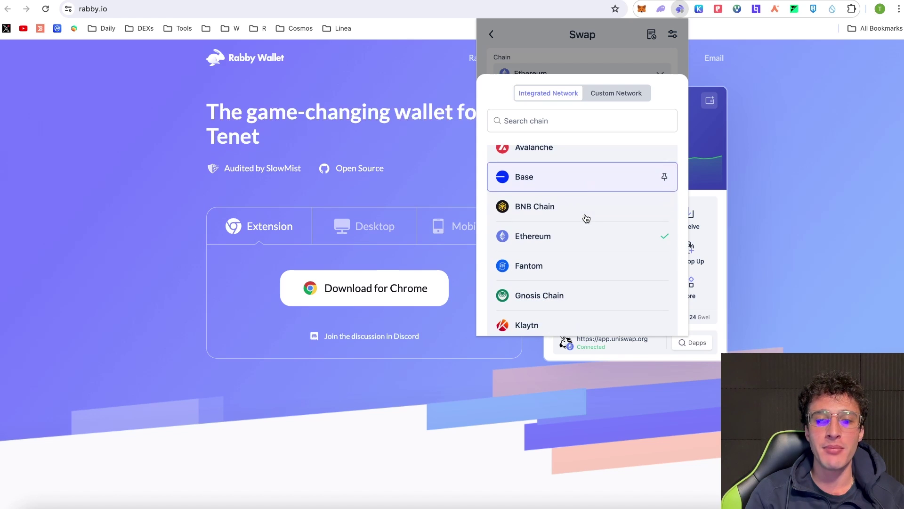
{"action": "scroll", "coordinate": [601, 269], "scroll_direction": "down", "scroll_amount": 2}
{"action": "scroll", "coordinate": [602, 270], "scroll_direction": "down", "scroll_amount": 1}
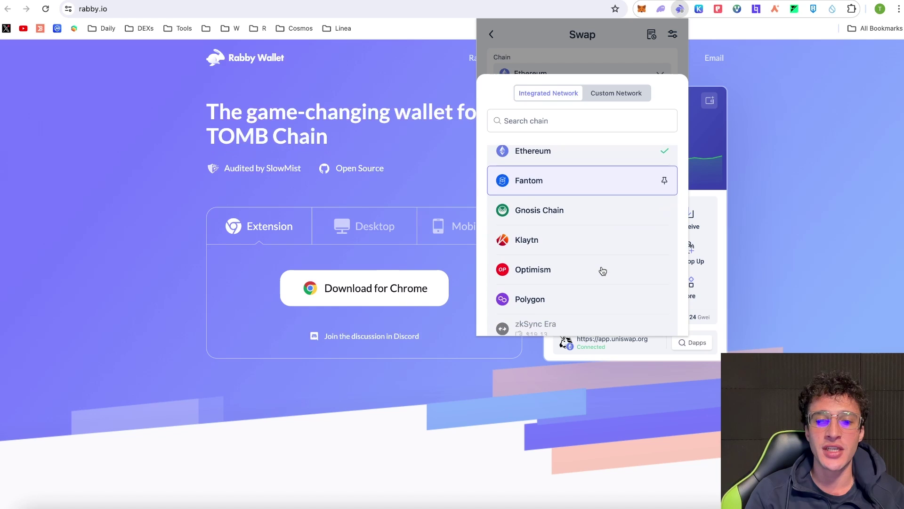
{"action": "scroll", "coordinate": [613, 210], "scroll_direction": "up", "scroll_amount": 5}
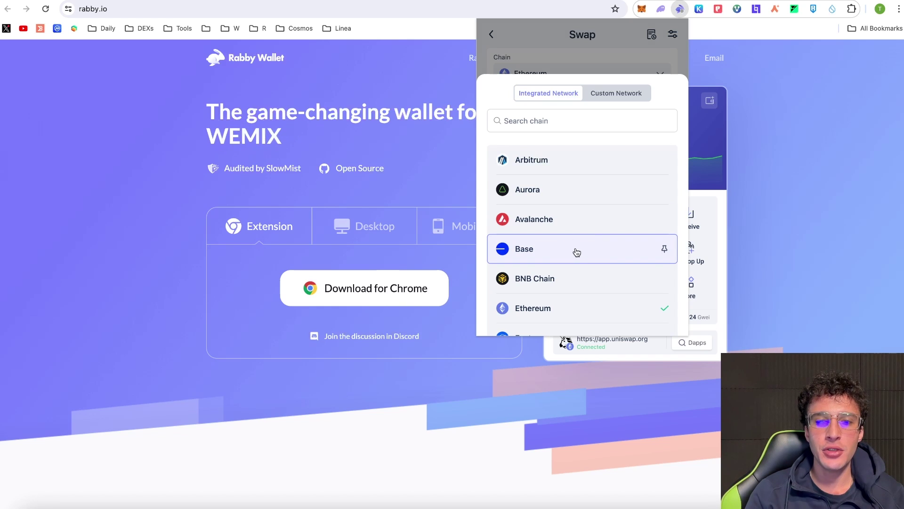
{"action": "left_click", "coordinate": [576, 252]}
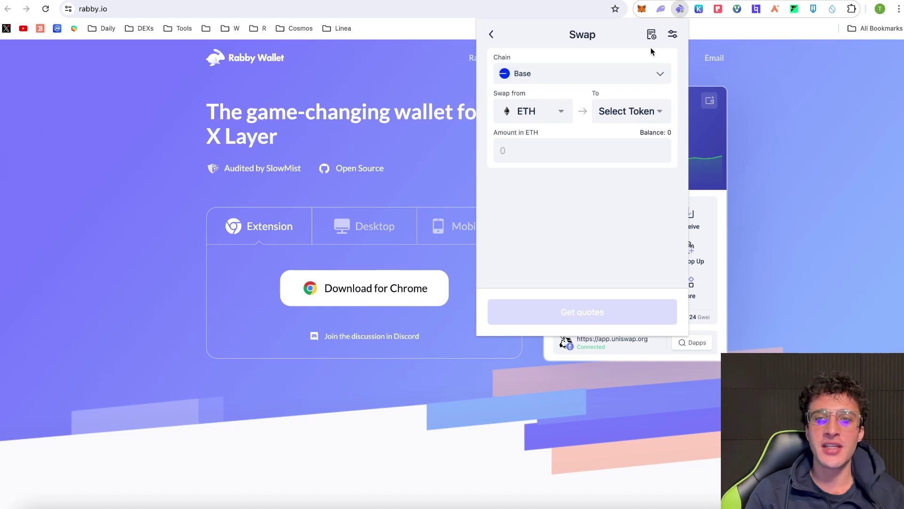
In MetaMask, start a send and paste the Rabby wallet address as the recipient.
{"action": "left_click", "coordinate": [642, 9]}
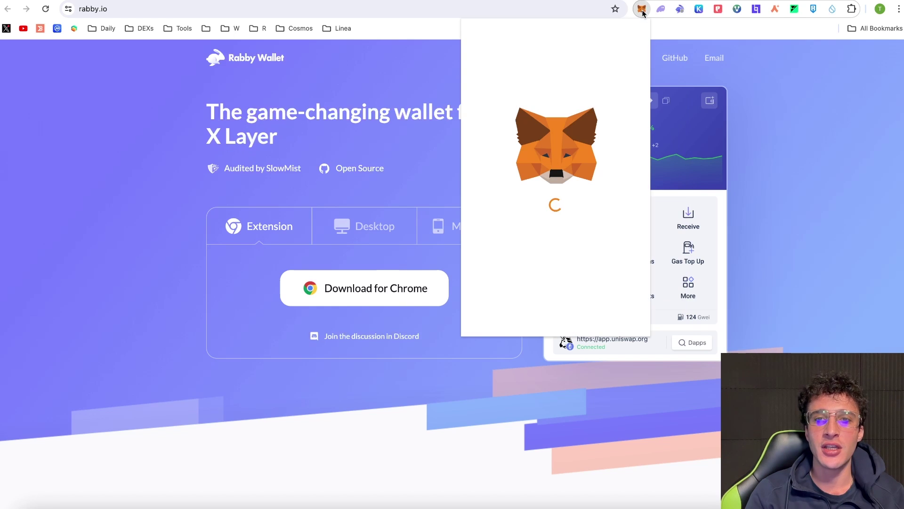
{"action": "left_click", "coordinate": [524, 133]}
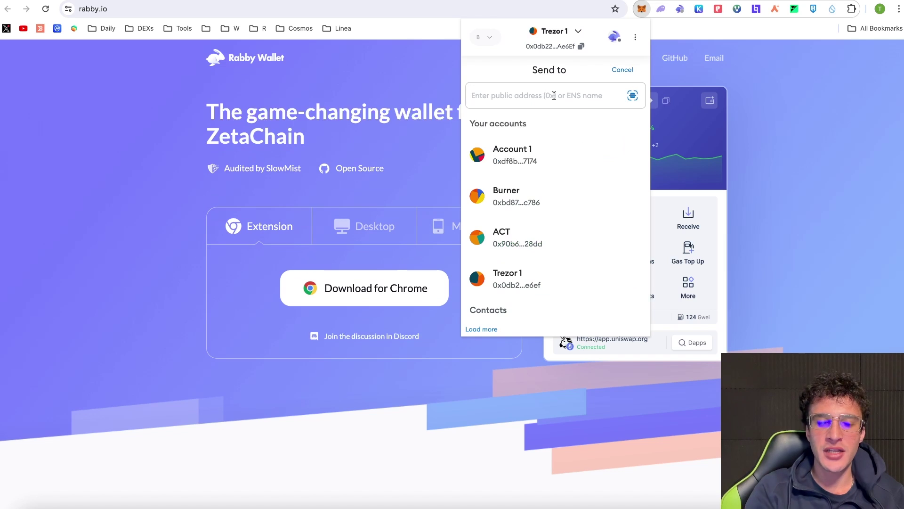
{"action": "left_click", "coordinate": [553, 96]}
{"action": "type", "text": "0x159015dAbF882Ef65256f81ed61334C8E4DfE690"}
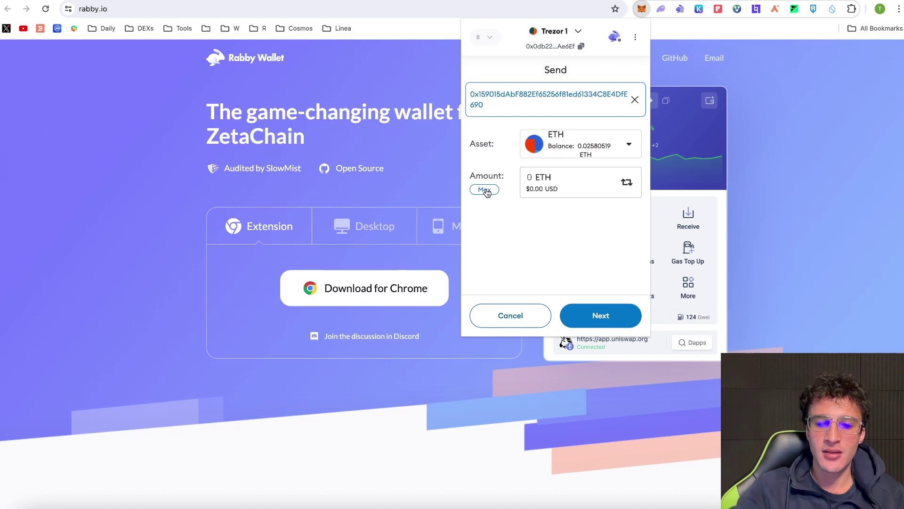
Enter 0.003 ETH, review, and confirm the transfer for Trezor signing.
{"action": "type", "text": "0.003"}
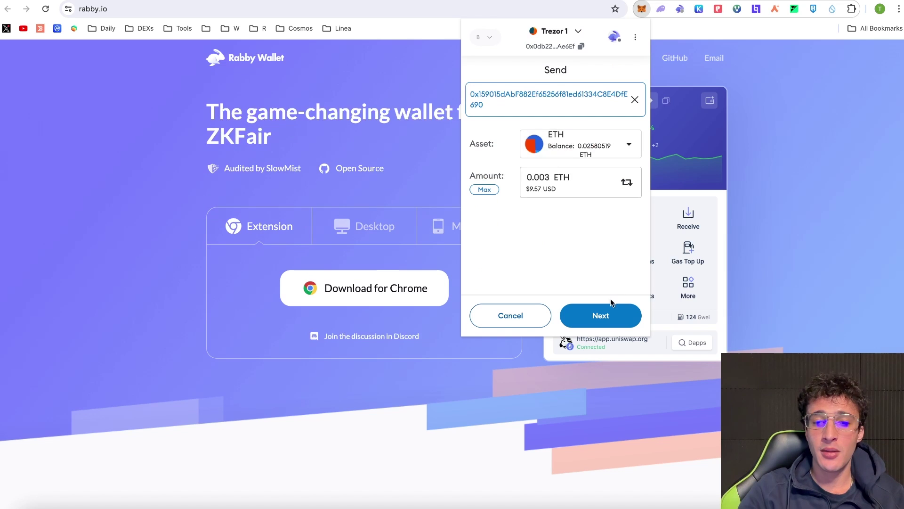
{"action": "left_click", "coordinate": [599, 313]}
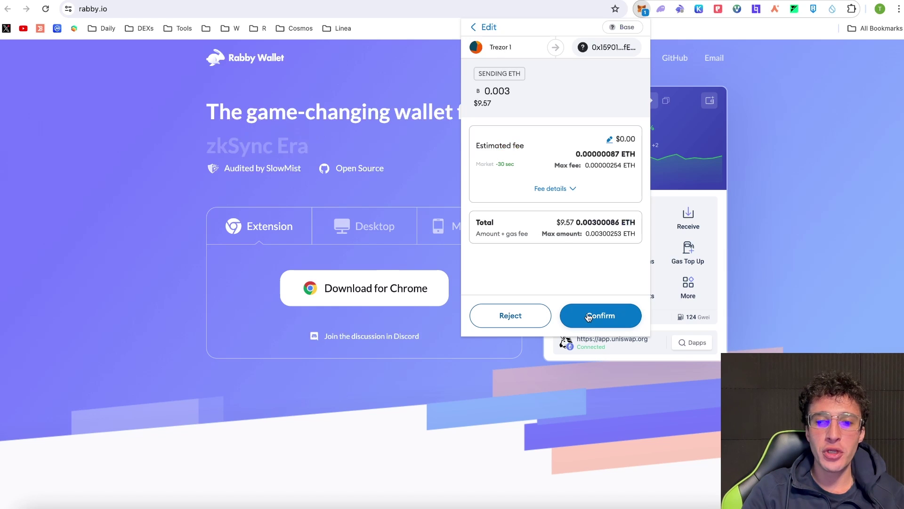
{"action": "left_click", "coordinate": [591, 316]}
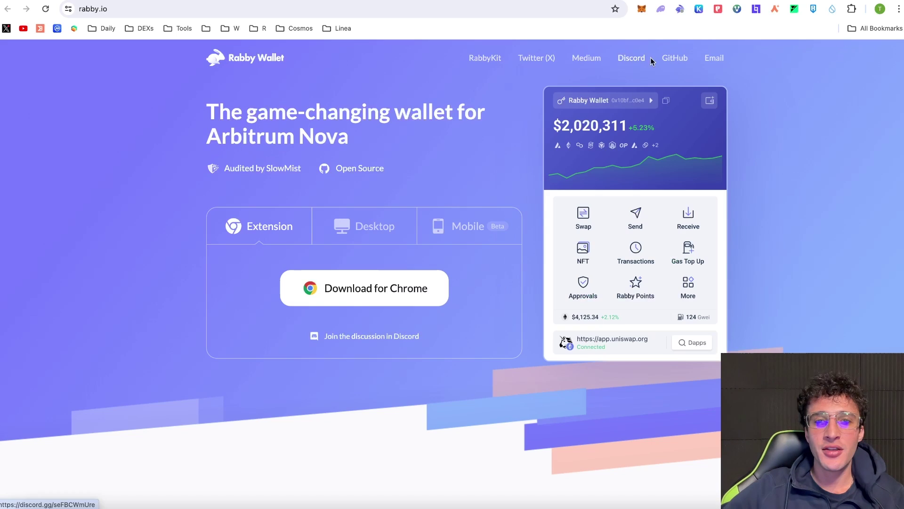
Reopen Rabby and check the token breakdown: 0.003 ETH on Base plus 0.006 ETH, totalling $28.69.
{"action": "left_click", "coordinate": [679, 9]}
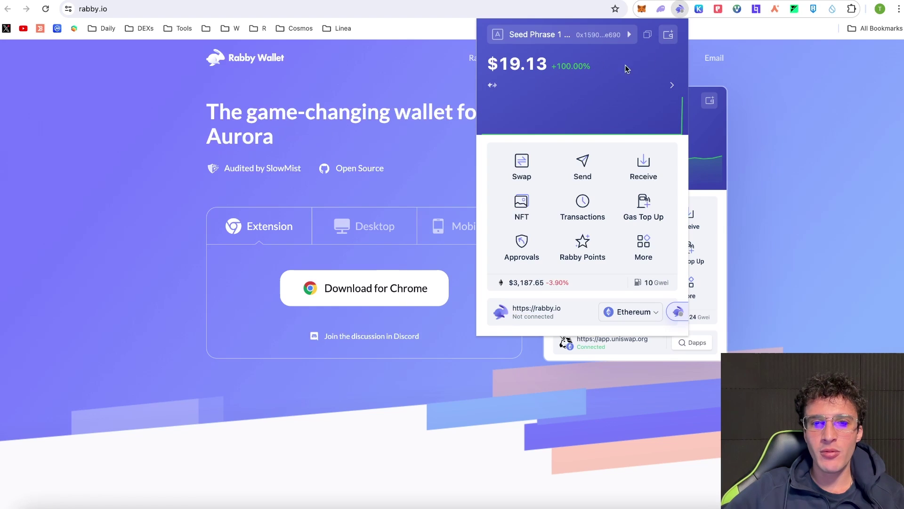
{"action": "left_click", "coordinate": [641, 8]}
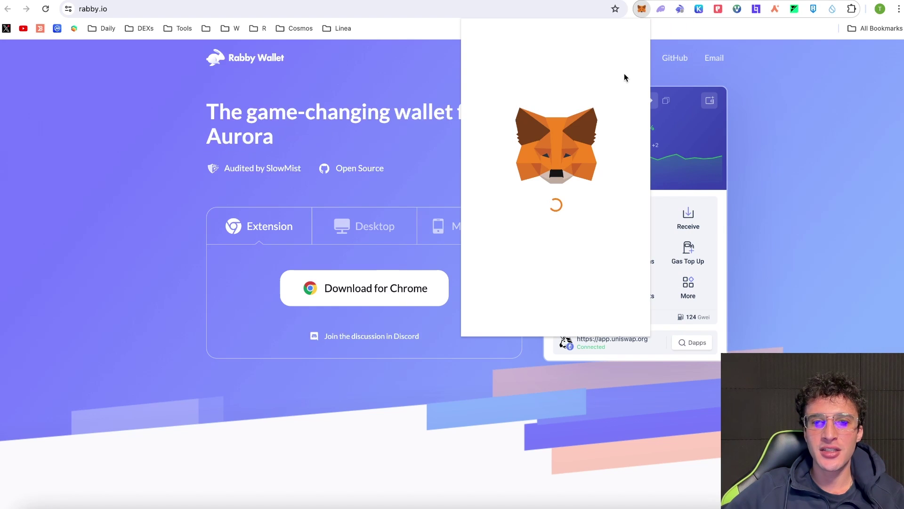
{"action": "key", "text": "alt+shift+r"}
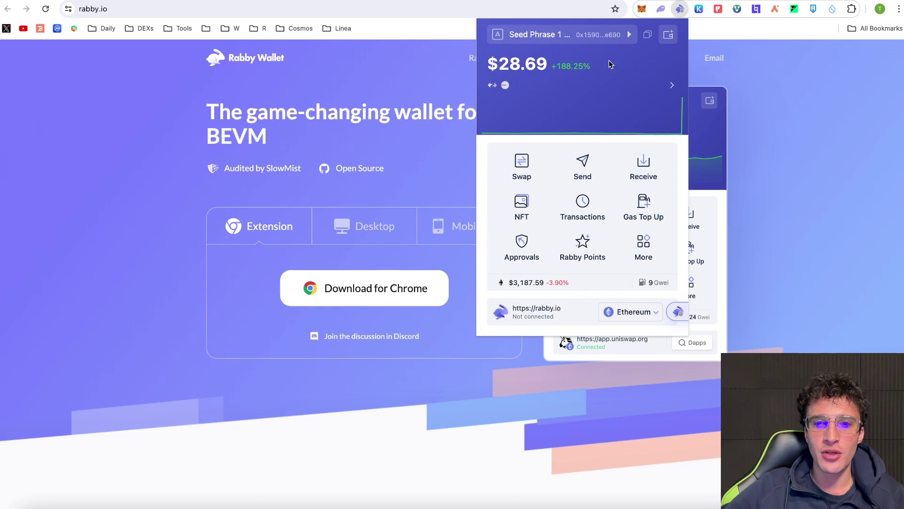
{"action": "left_click", "coordinate": [565, 94]}
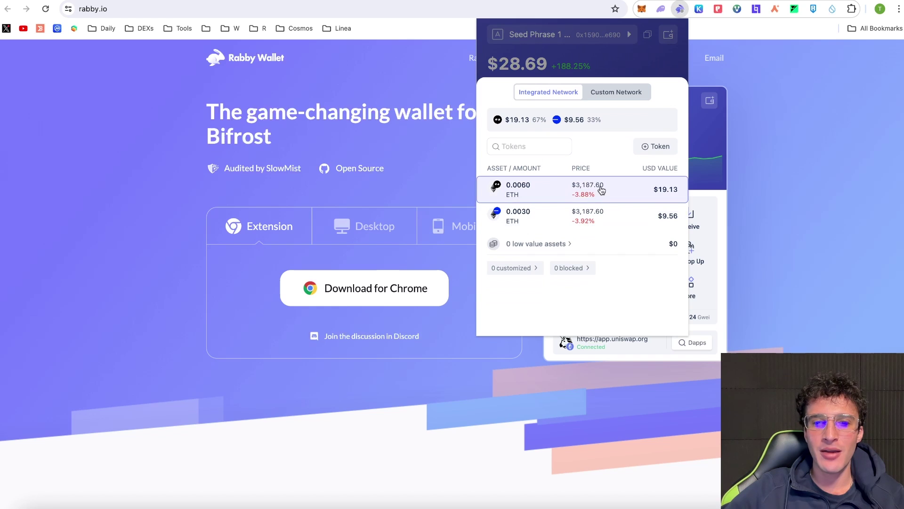
{"action": "left_click", "coordinate": [611, 69]}
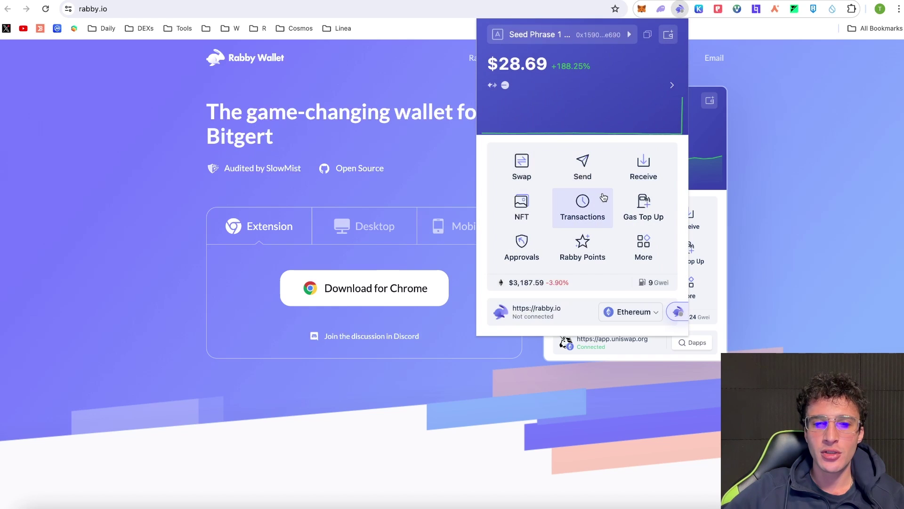
Set up a swap of 0.001 ETH to USDC and fetch quotes.
{"action": "left_click", "coordinate": [526, 170]}
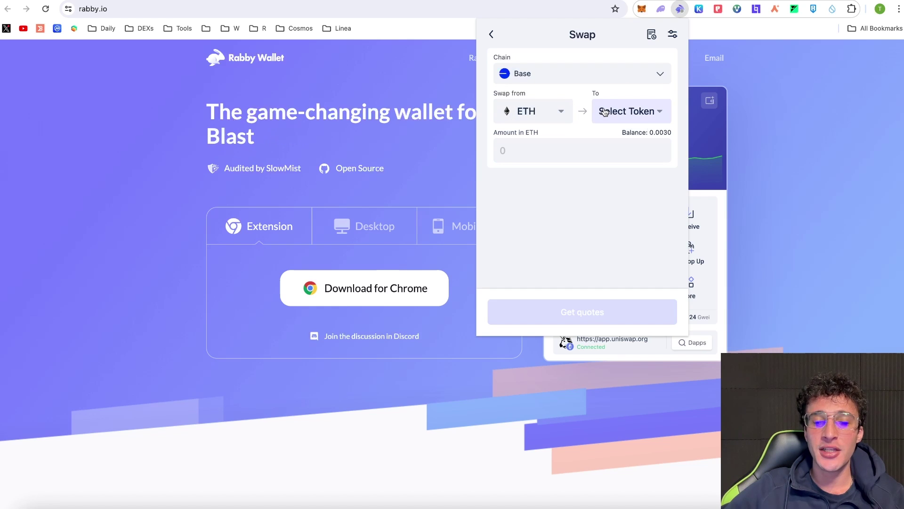
{"action": "left_click", "coordinate": [630, 118]}
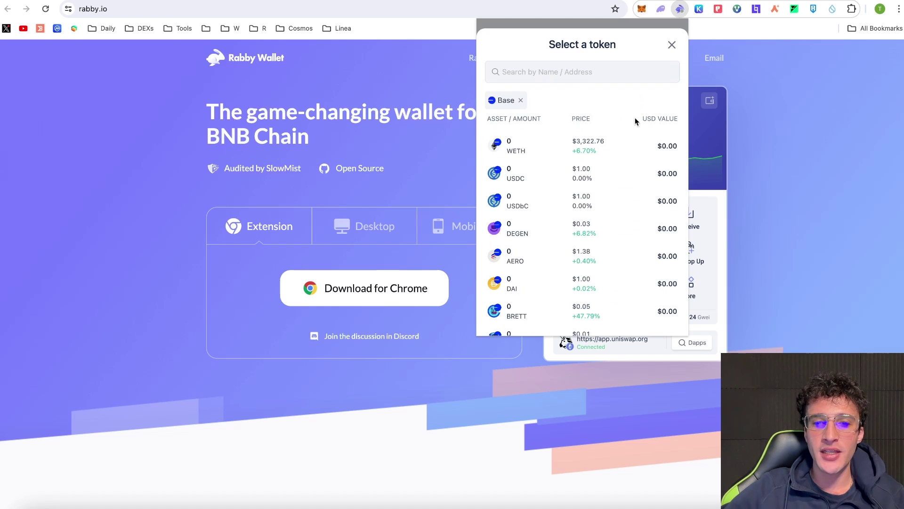
{"action": "left_click", "coordinate": [628, 173]}
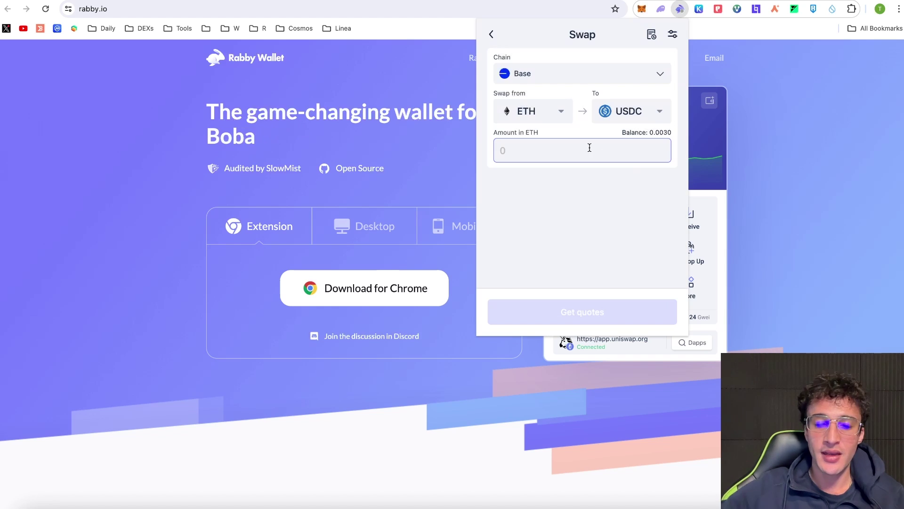
{"action": "type", "text": "0.001"}
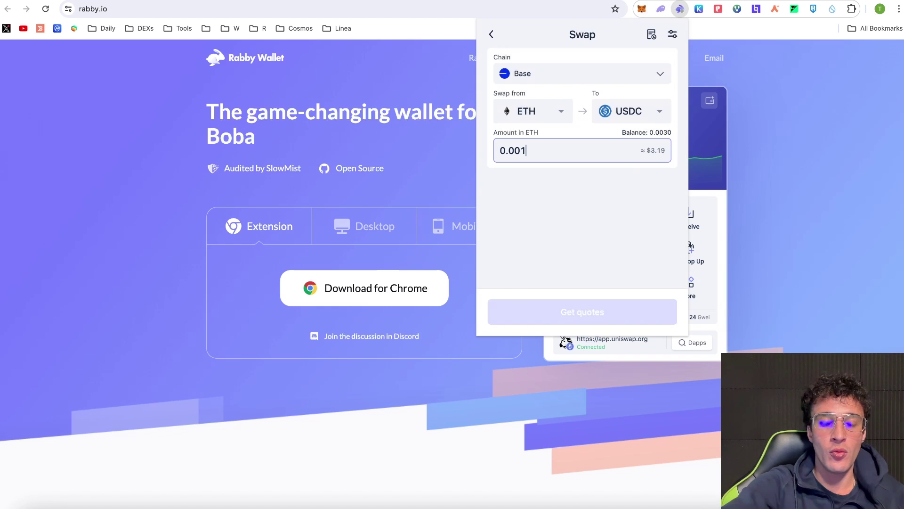
{"action": "left_click", "coordinate": [607, 318]}
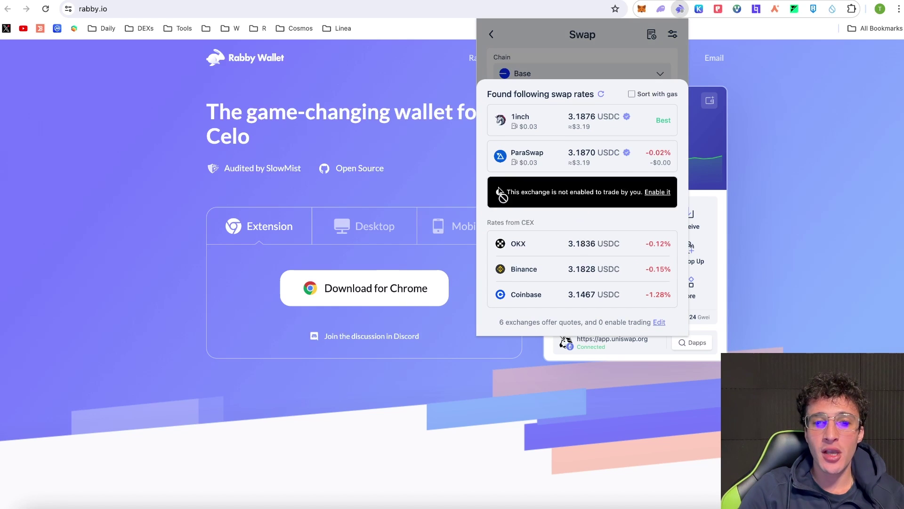
Enable 1inch for trading and select its quote of about 3.1859 USDC.
{"action": "mouse_move", "coordinate": [579, 132]}
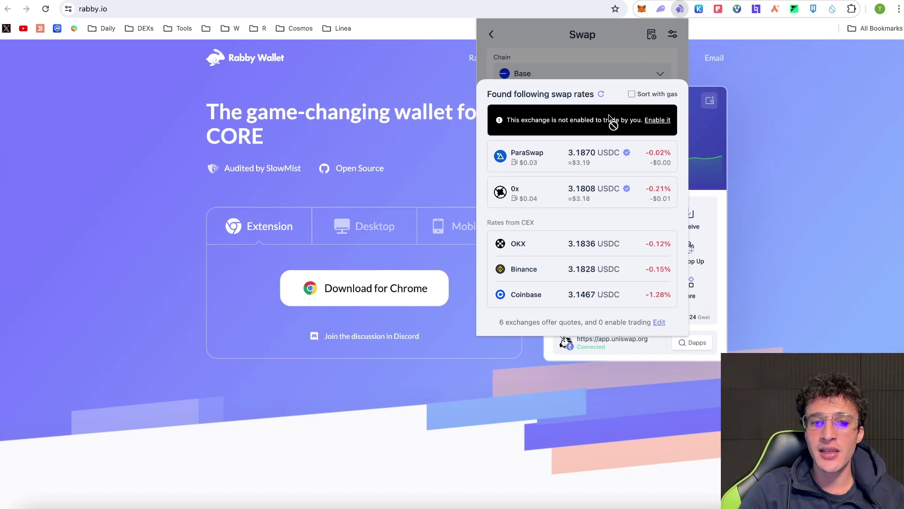
{"action": "left_click", "coordinate": [663, 124]}
{"action": "left_click", "coordinate": [662, 103]}
{"action": "left_click", "coordinate": [537, 198]}
{"action": "left_click", "coordinate": [585, 228]}
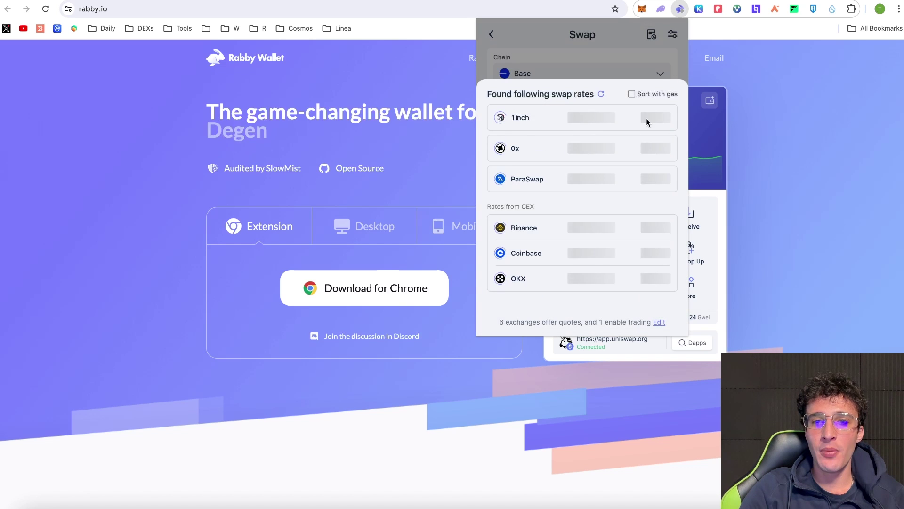
{"action": "left_click", "coordinate": [638, 125]}
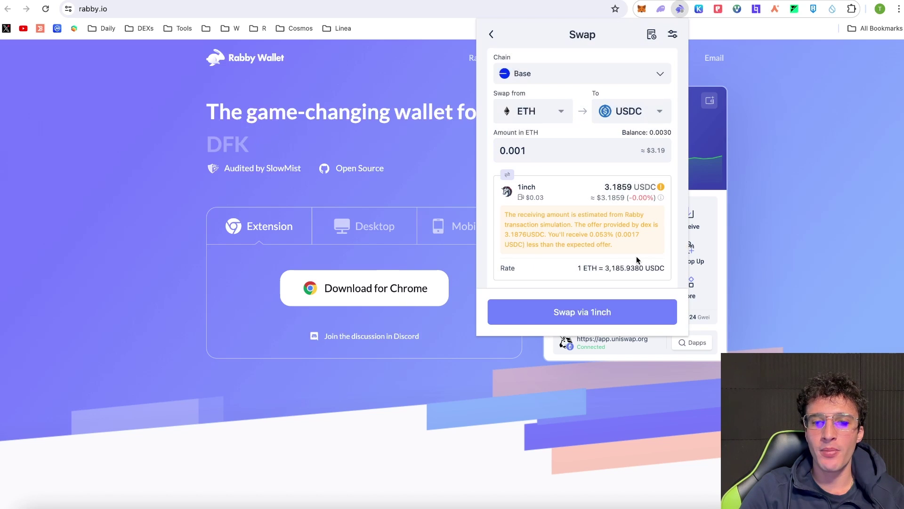
Submit 'Swap via 1inch', review the Sign Base Transaction details, and sign it.
{"action": "left_click", "coordinate": [582, 312]}
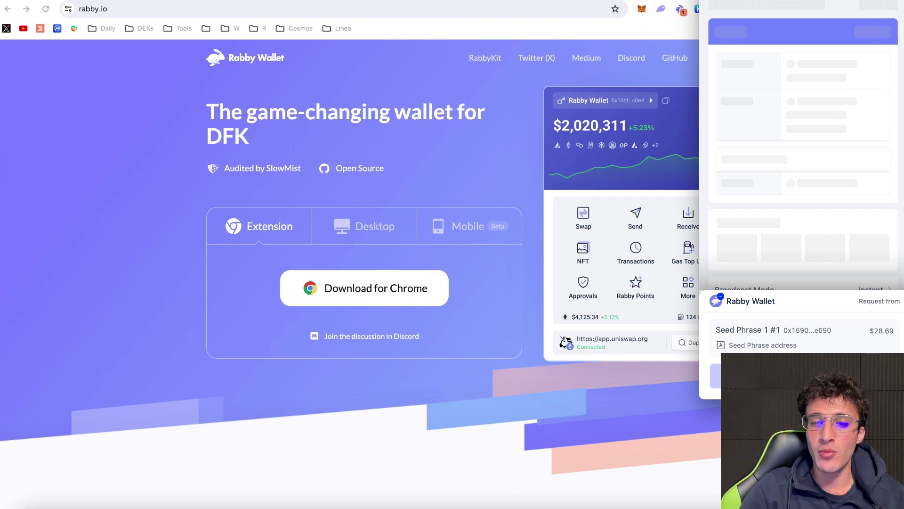
{"action": "scroll", "coordinate": [795, 230], "scroll_direction": "down", "scroll_amount": 5}
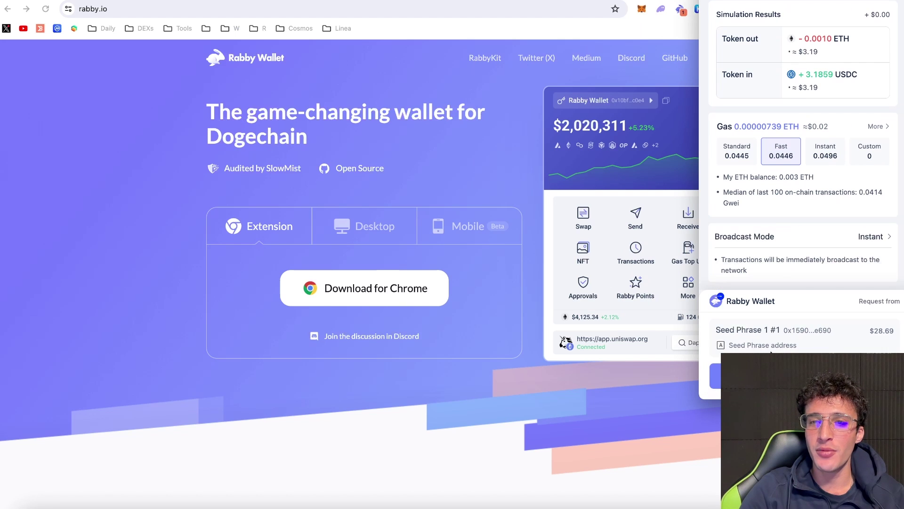
{"action": "scroll", "coordinate": [824, 173], "scroll_direction": "up", "scroll_amount": 5}
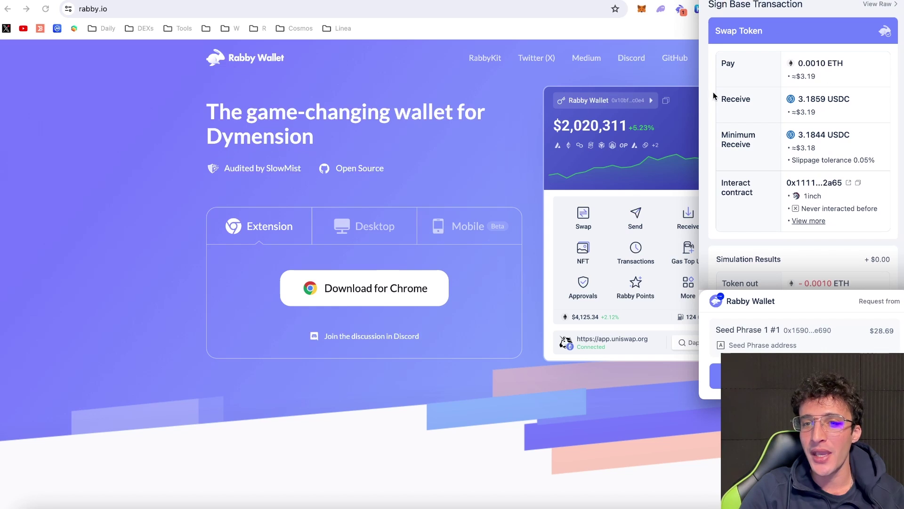
{"action": "scroll", "coordinate": [812, 144], "scroll_direction": "down", "scroll_amount": 2}
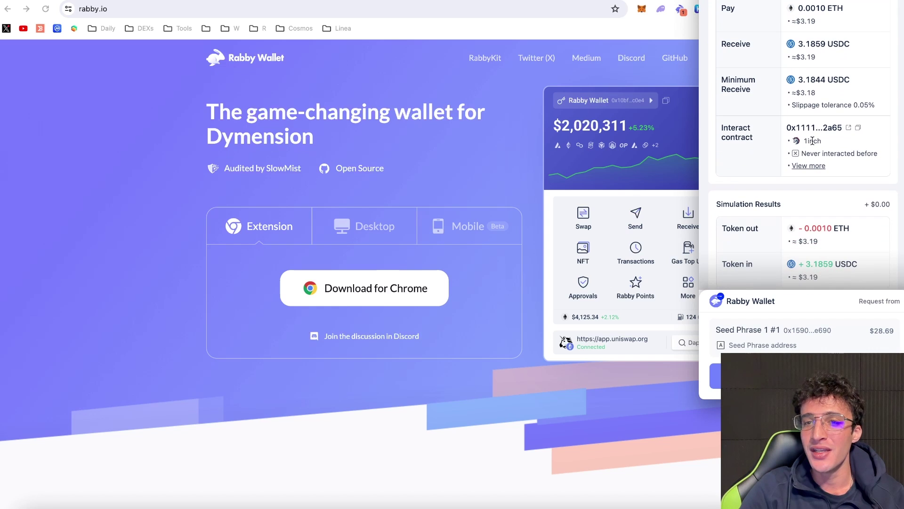
{"action": "scroll", "coordinate": [812, 144], "scroll_direction": "down", "scroll_amount": 2}
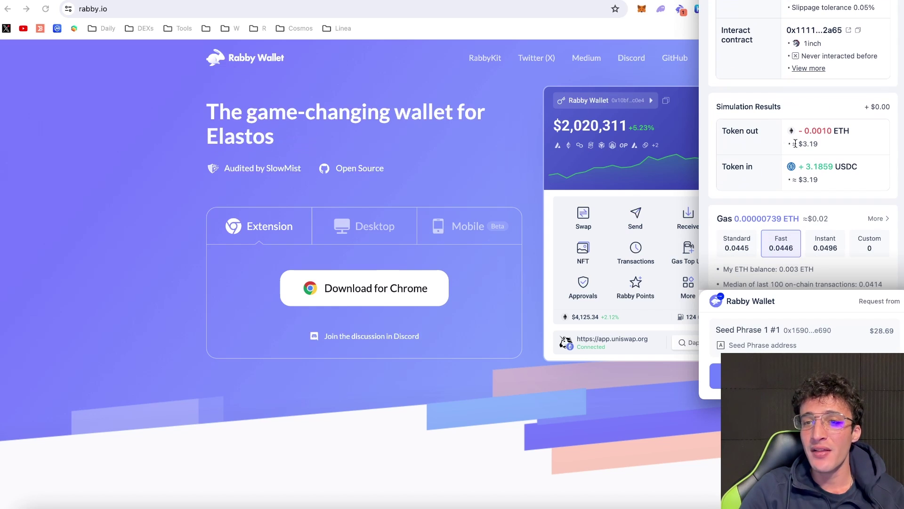
{"action": "scroll", "coordinate": [817, 141], "scroll_direction": "down", "scroll_amount": 2}
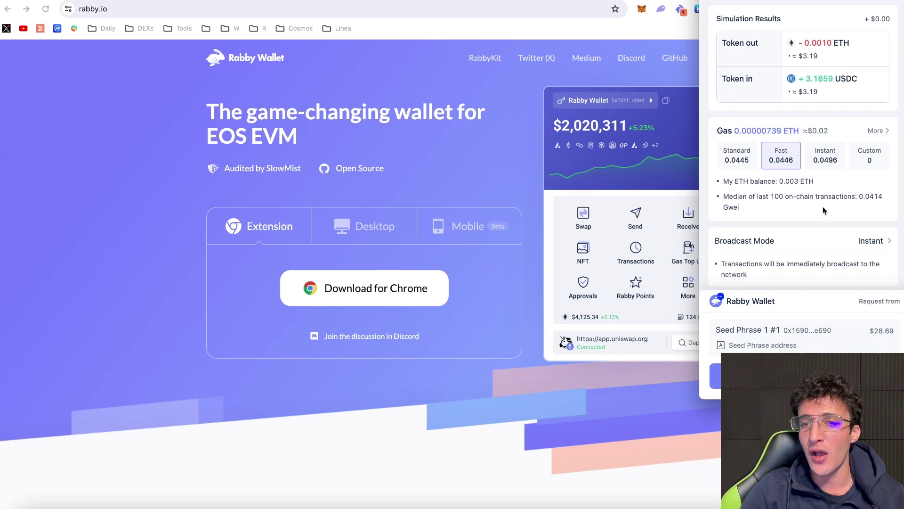
{"action": "scroll", "coordinate": [833, 212], "scroll_direction": "down", "scroll_amount": 1}
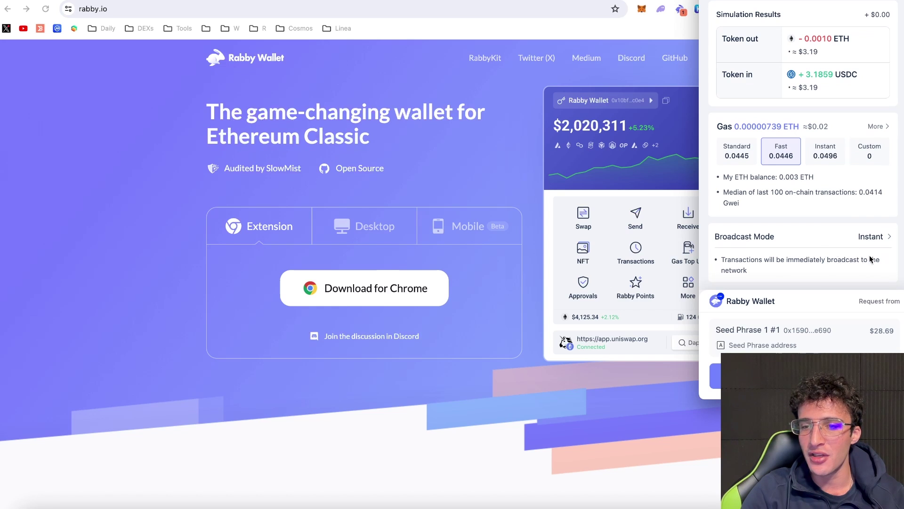
{"action": "scroll", "coordinate": [806, 179], "scroll_direction": "up", "scroll_amount": 5}
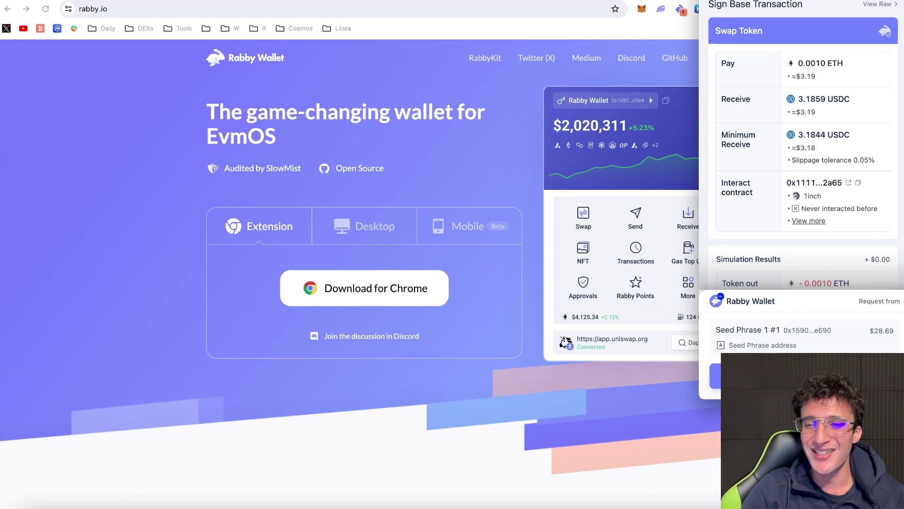
{"action": "left_click", "coordinate": [800, 376]}
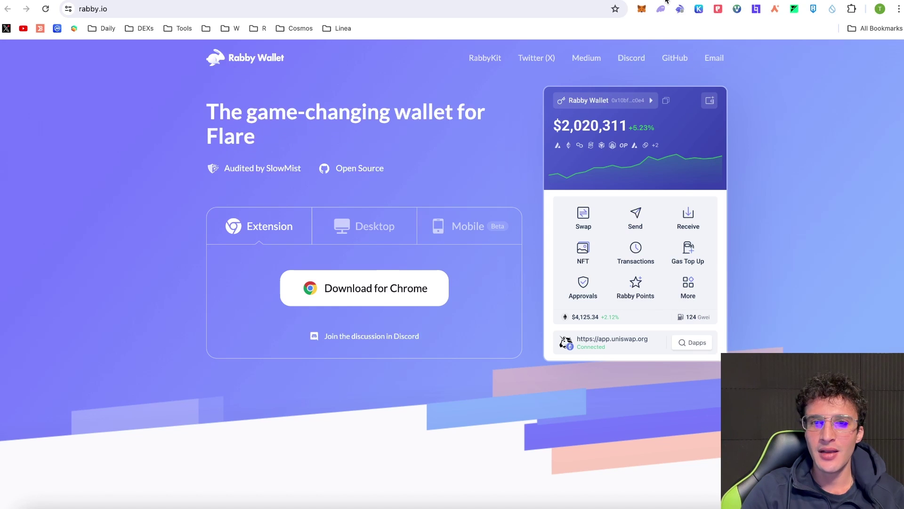
Open Rabby, look over the token list and signed transaction record, then return home.
{"action": "left_click", "coordinate": [679, 11]}
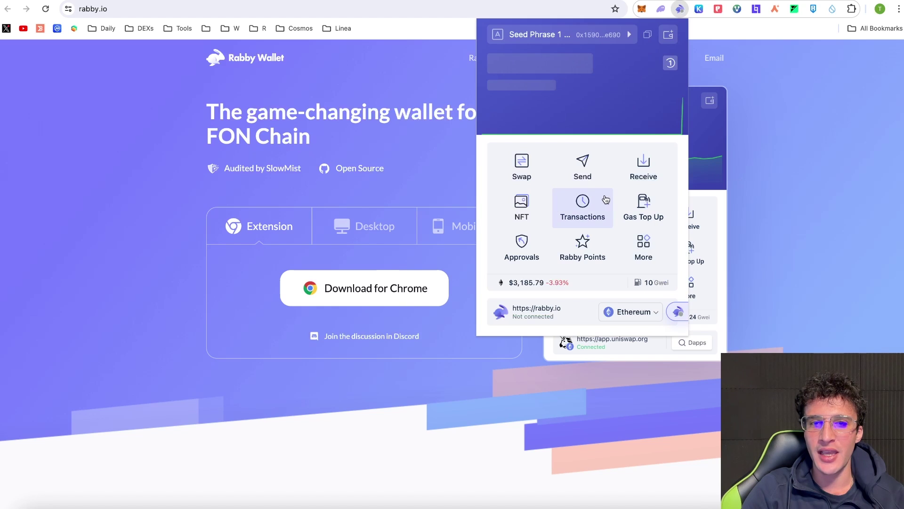
{"action": "left_click", "coordinate": [653, 65]}
{"action": "left_click", "coordinate": [654, 65]}
{"action": "left_click", "coordinate": [668, 64]}
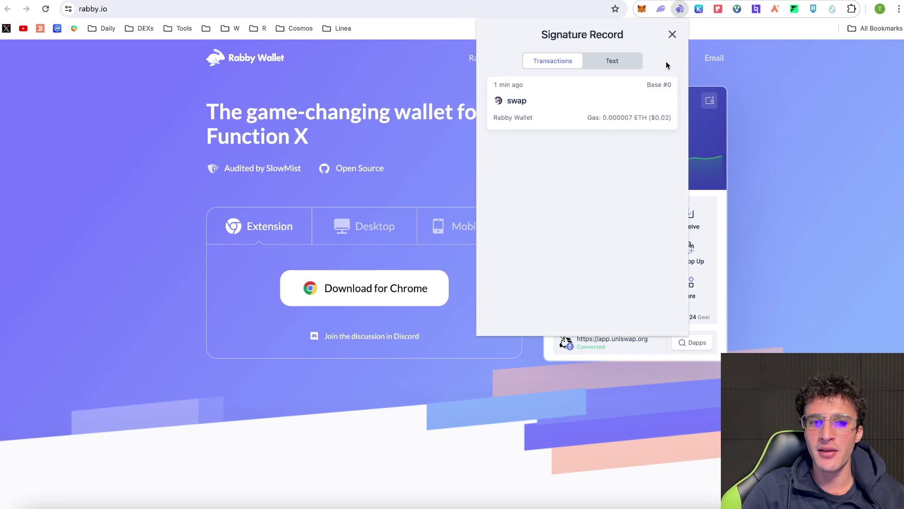
{"action": "left_click", "coordinate": [672, 34]}
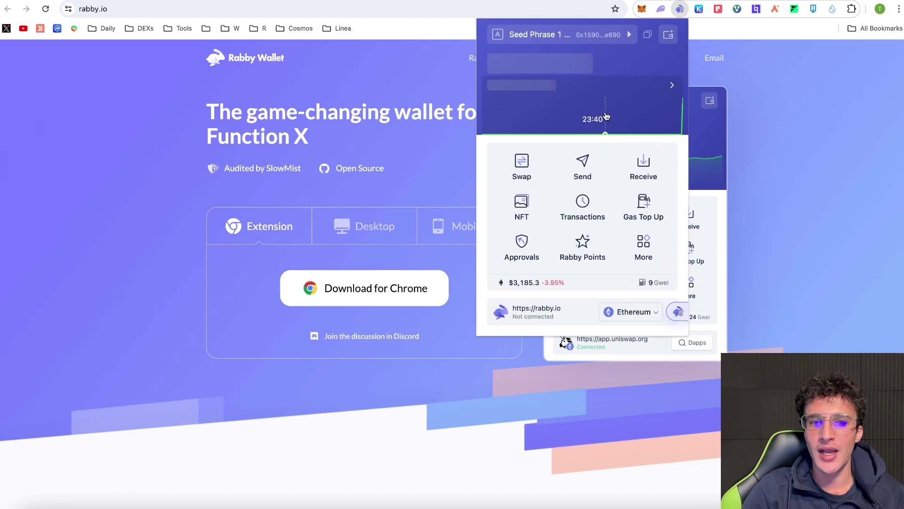
{"action": "left_click", "coordinate": [642, 118]}
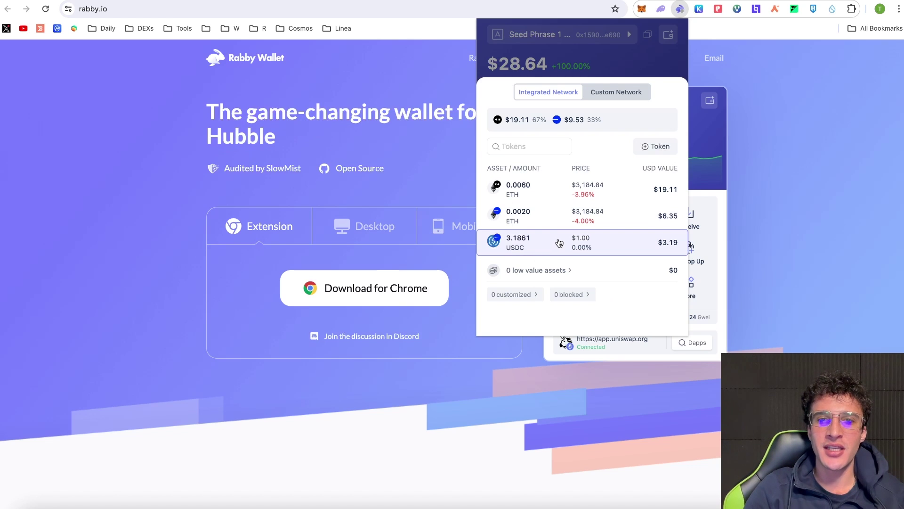
{"action": "left_click", "coordinate": [637, 64]}
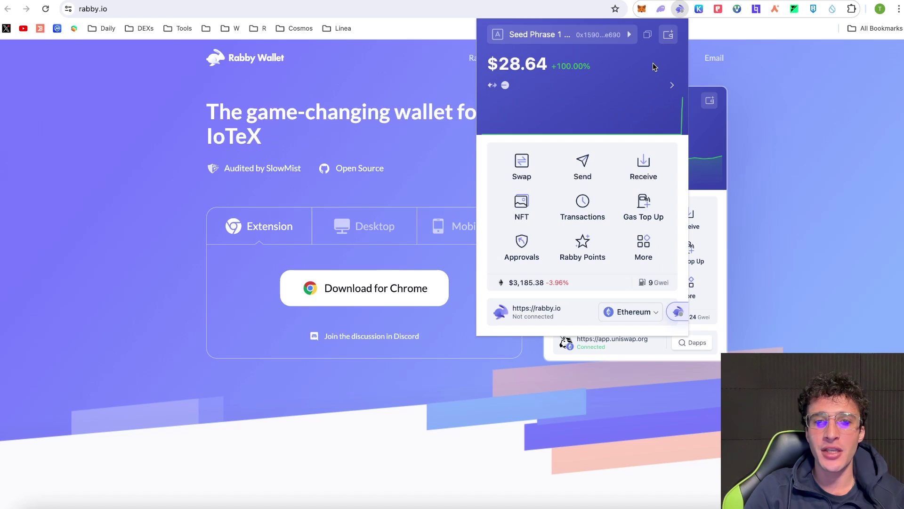
Close and reopen the Rabby popup and refresh the balance, which reads $28.64.
{"action": "left_click", "coordinate": [806, 120]}
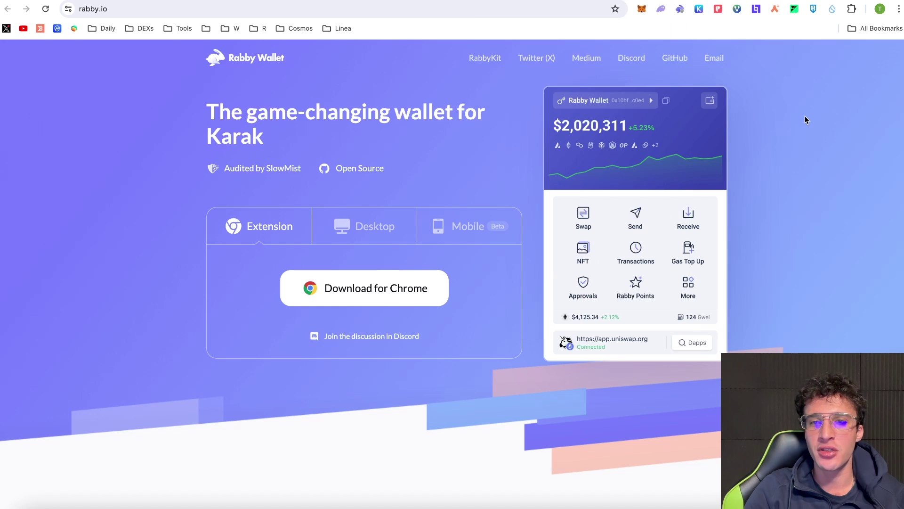
{"action": "left_click", "coordinate": [679, 8]}
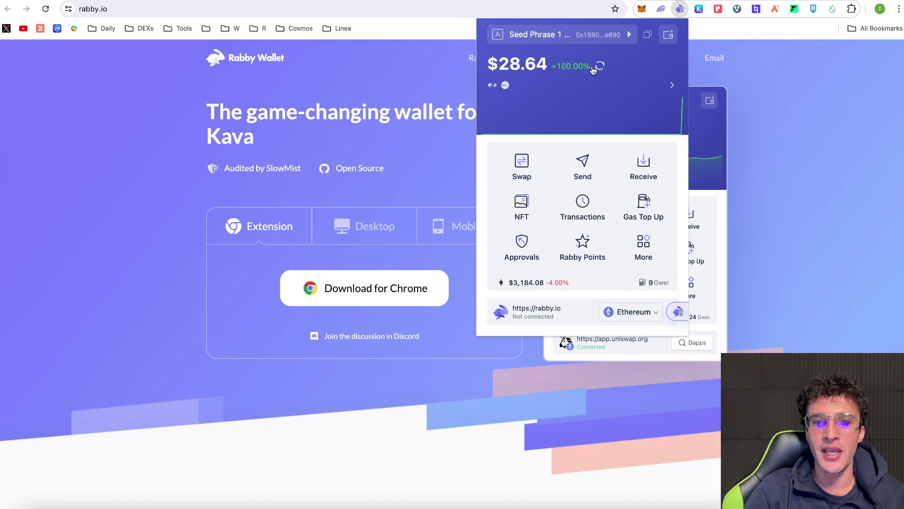
{"action": "left_click", "coordinate": [600, 68]}
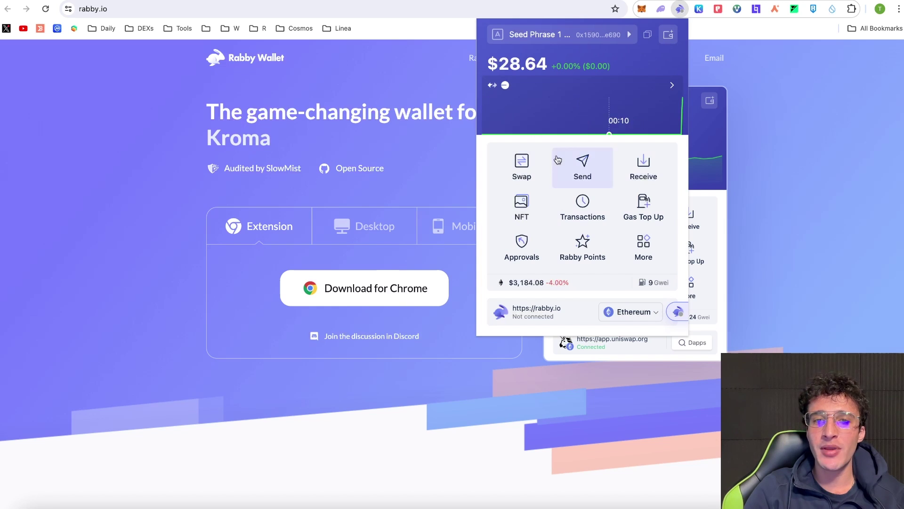
{"action": "left_click", "coordinate": [584, 249]}
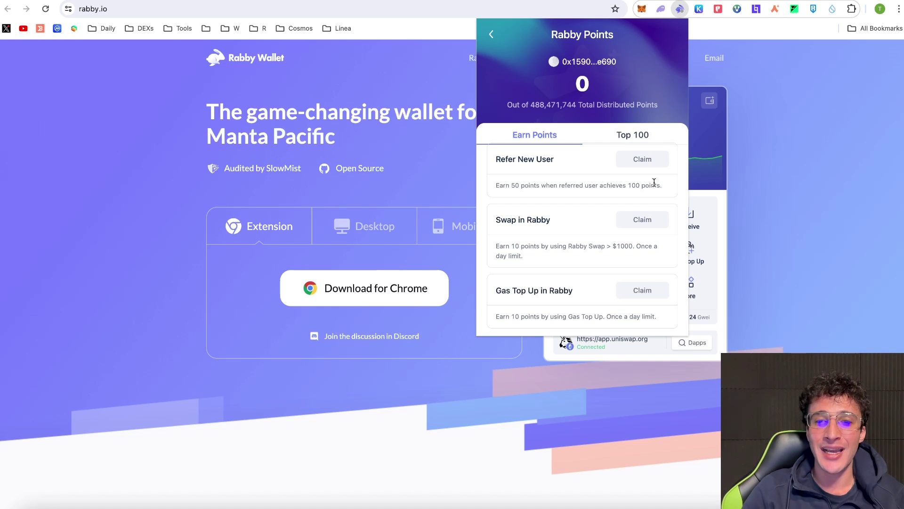
{"action": "left_click", "coordinate": [491, 34]}
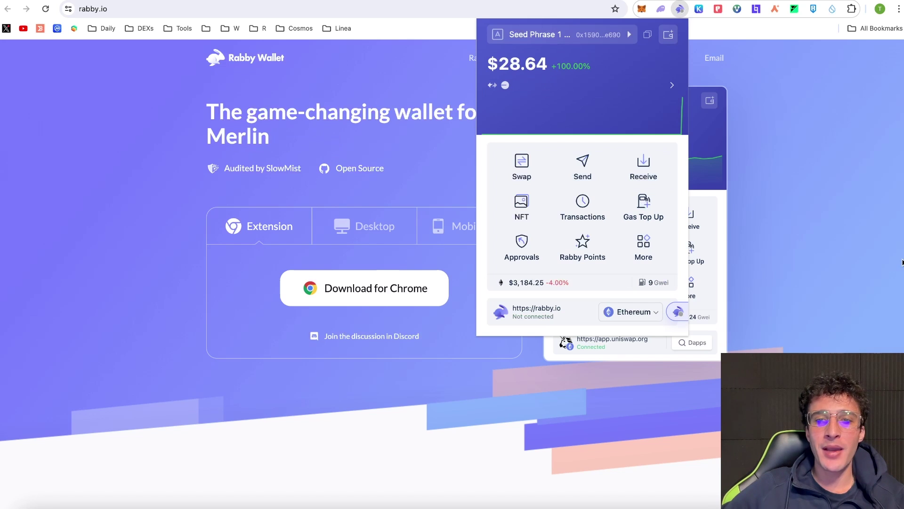
Open the Rabby Valued User badge on DeBank and connect Rabby Wallet to log in.
{"action": "left_click", "coordinate": [141, 11]}
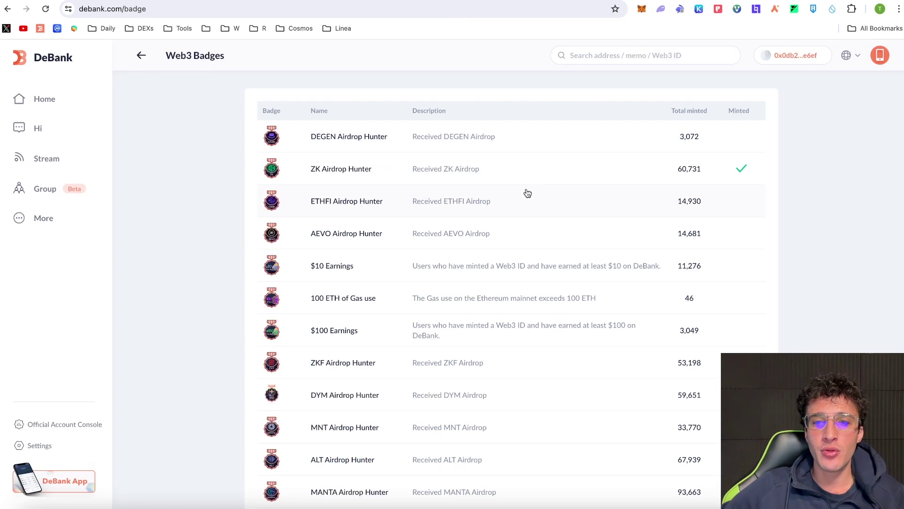
{"action": "scroll", "coordinate": [528, 193], "scroll_direction": "down", "scroll_amount": 16}
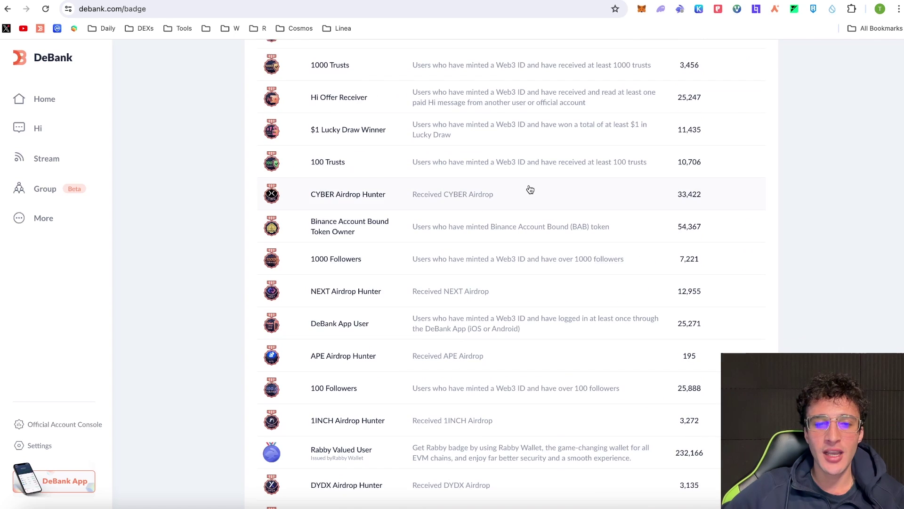
{"action": "scroll", "coordinate": [537, 236], "scroll_direction": "down", "scroll_amount": 2}
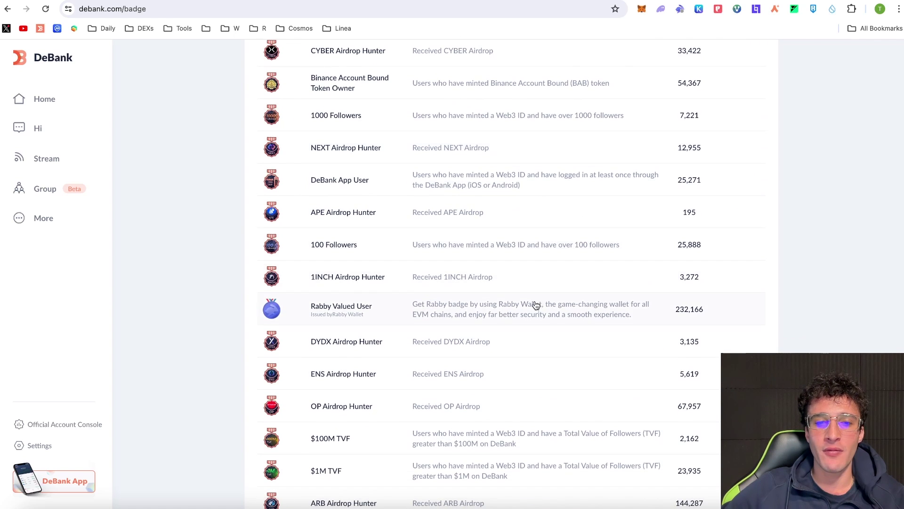
{"action": "left_click", "coordinate": [536, 305]}
{"action": "left_click", "coordinate": [808, 59]}
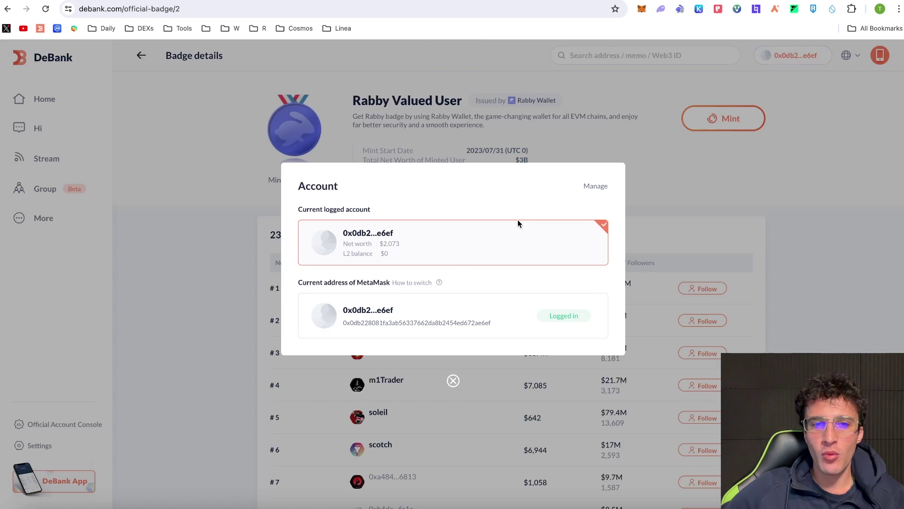
{"action": "left_click", "coordinate": [518, 219]}
{"action": "left_click", "coordinate": [345, 258]}
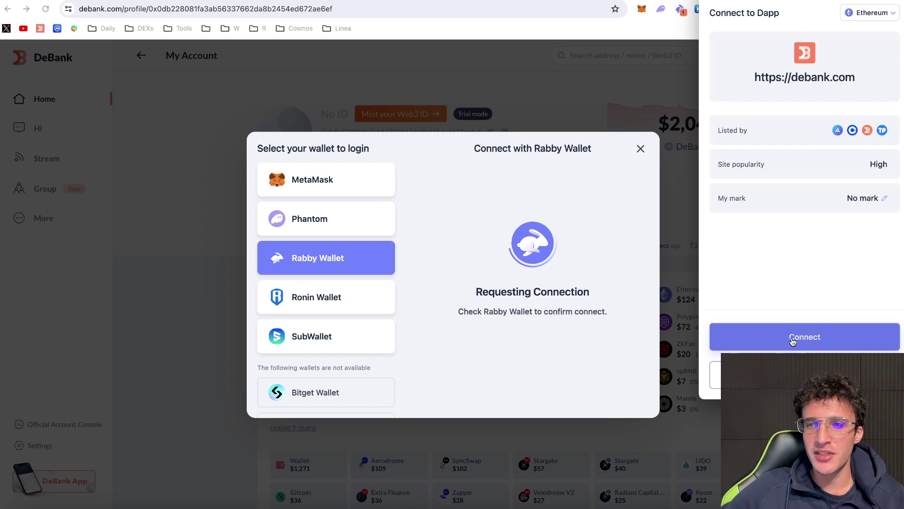
{"action": "left_click", "coordinate": [794, 337]}
Verify the address by solving the tractor reCAPTCHA and signing the DeBank sign-in message.
{"action": "left_click", "coordinate": [467, 307]}
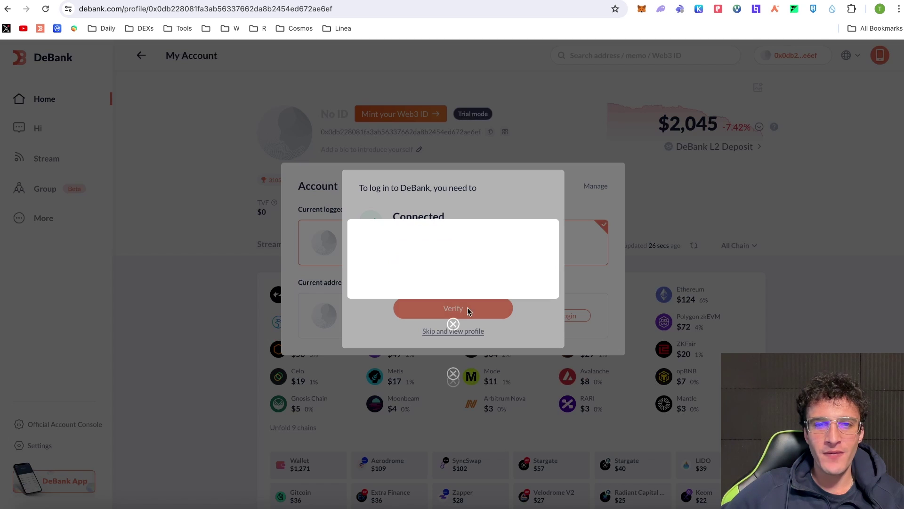
{"action": "left_click", "coordinate": [420, 259]}
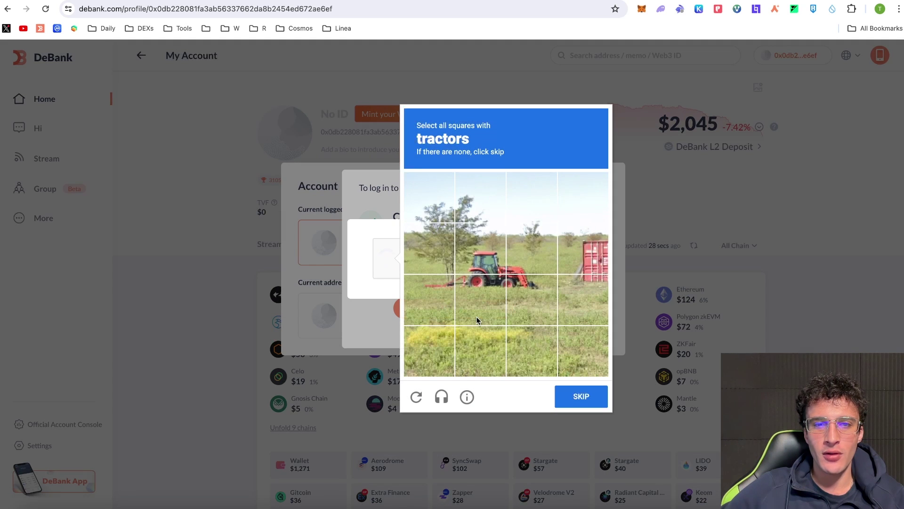
{"action": "left_click", "coordinate": [481, 248]}
{"action": "left_click", "coordinate": [480, 300]}
{"action": "left_click", "coordinate": [531, 248]}
{"action": "left_click", "coordinate": [532, 300]}
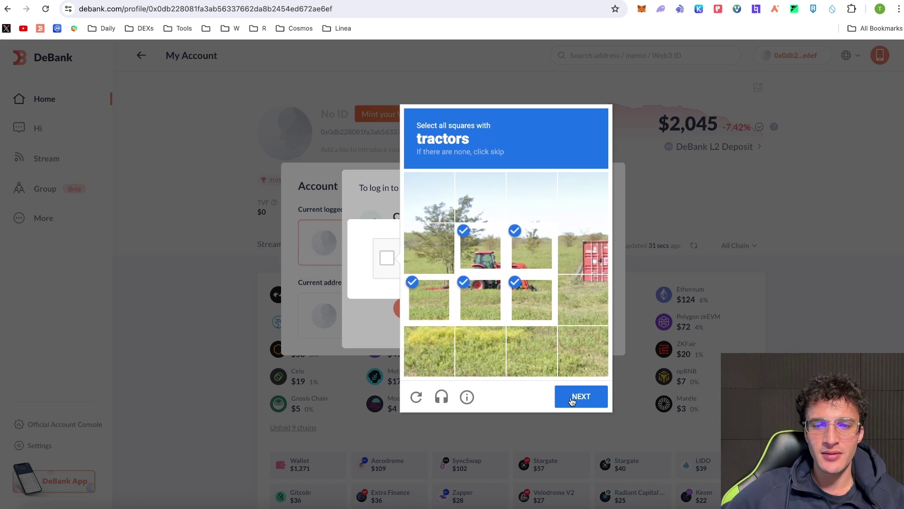
{"action": "left_click", "coordinate": [572, 398]}
{"action": "left_click", "coordinate": [572, 396]}
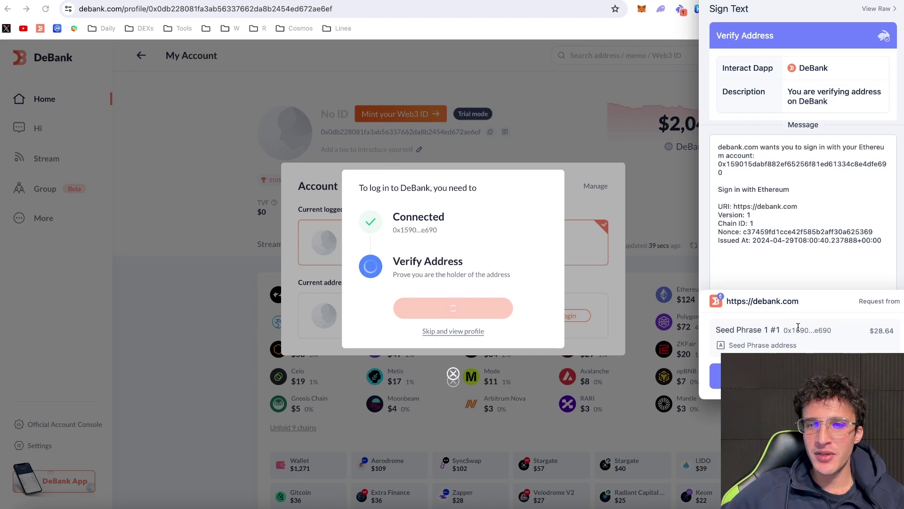
{"action": "left_click", "coordinate": [800, 376]}
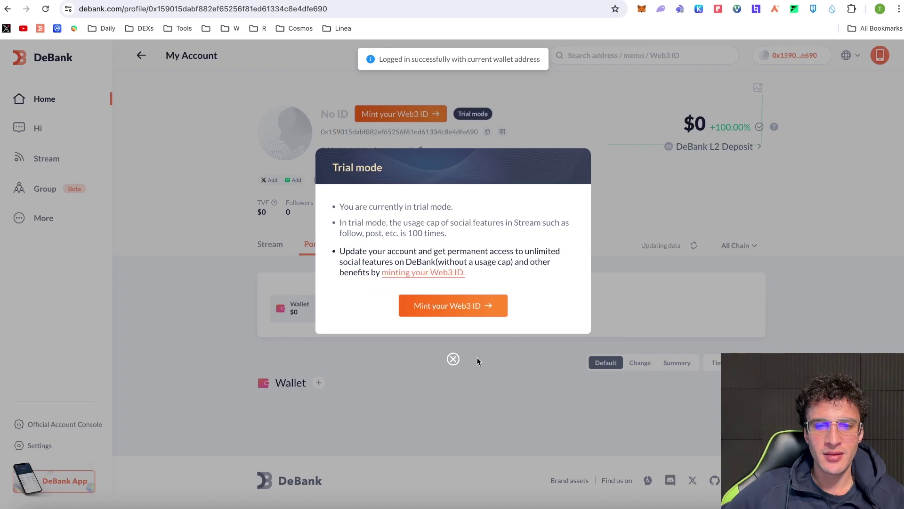
Dismiss the trial mode notice and open the Rabby Valued User badge from Web3 Badges.
{"action": "left_click", "coordinate": [453, 358]}
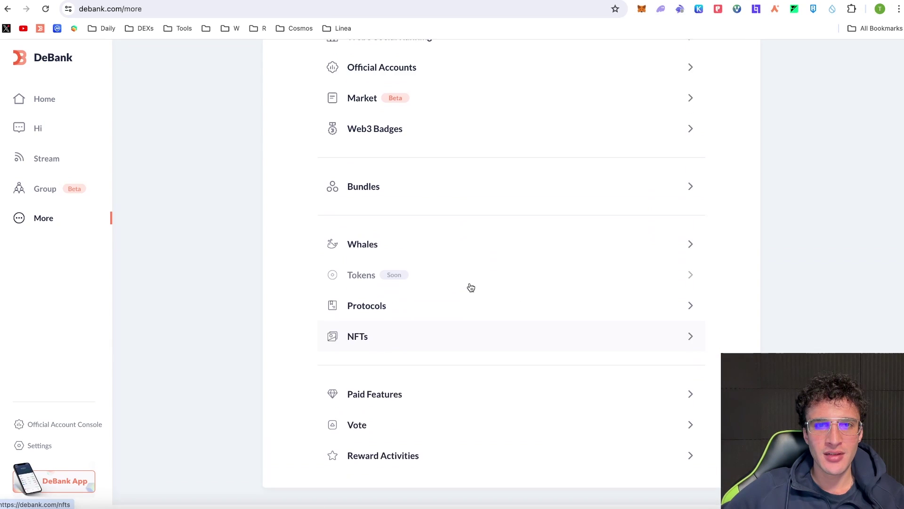
{"action": "left_click", "coordinate": [405, 153]}
{"action": "scroll", "coordinate": [547, 230], "scroll_direction": "down", "scroll_amount": 6}
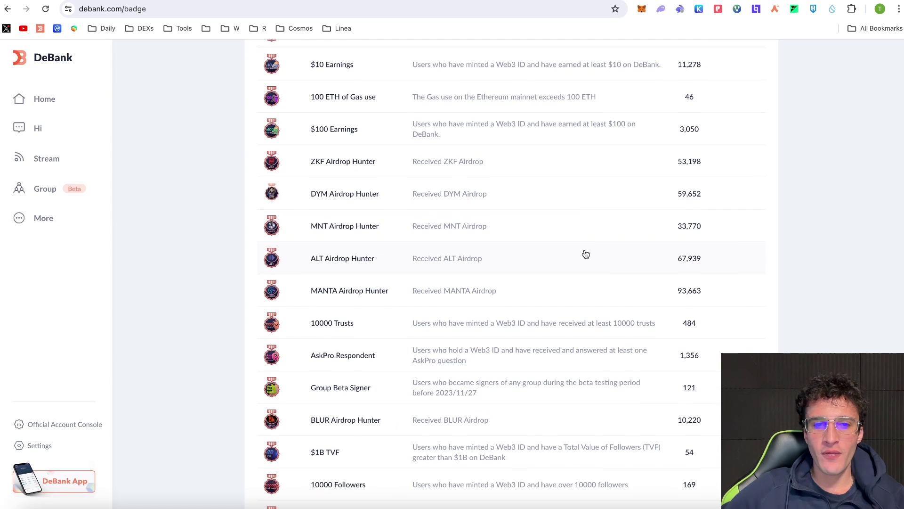
{"action": "scroll", "coordinate": [549, 260], "scroll_direction": "down", "scroll_amount": 10}
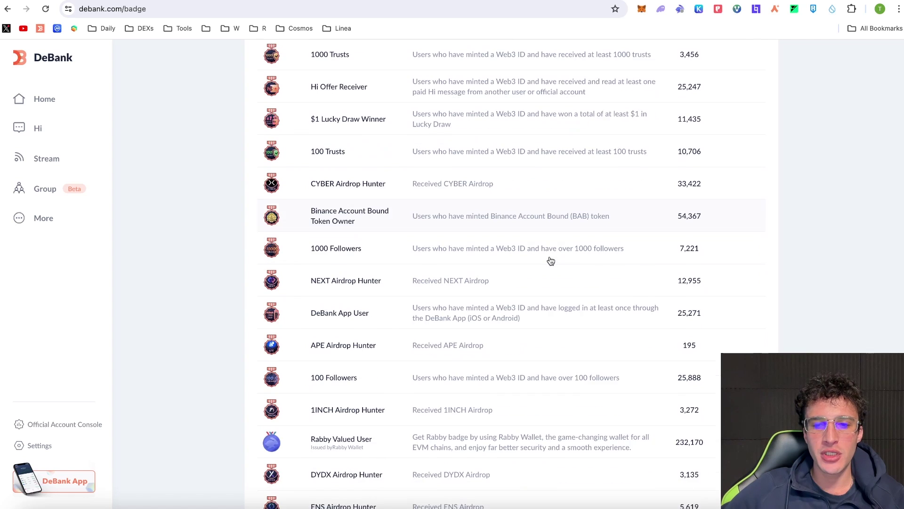
{"action": "left_click", "coordinate": [639, 292]}
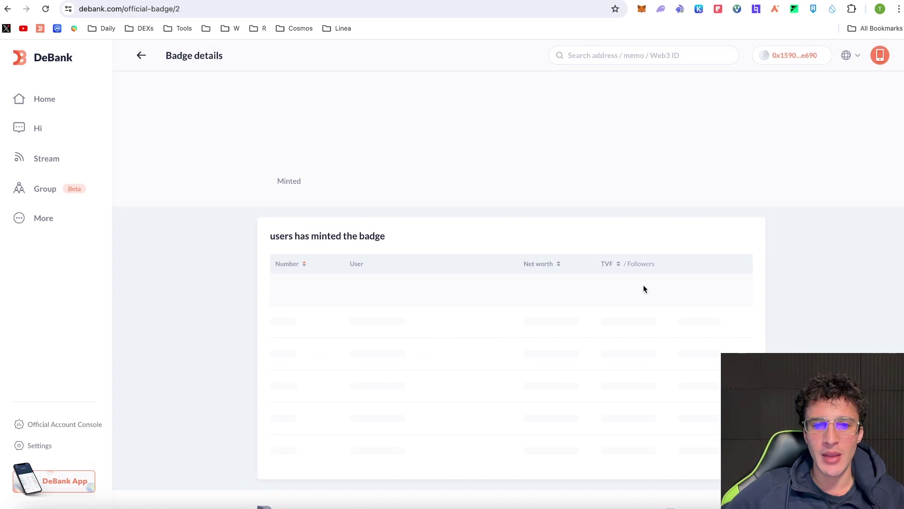
Start minting, pass the traffic-light captcha, then generate and copy the badge claim code.
{"action": "left_click", "coordinate": [720, 123]}
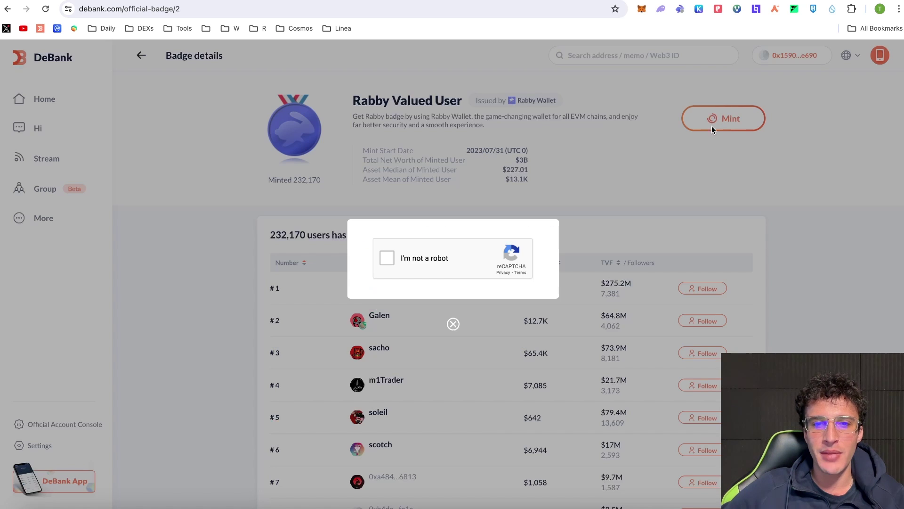
{"action": "left_click", "coordinate": [425, 259]}
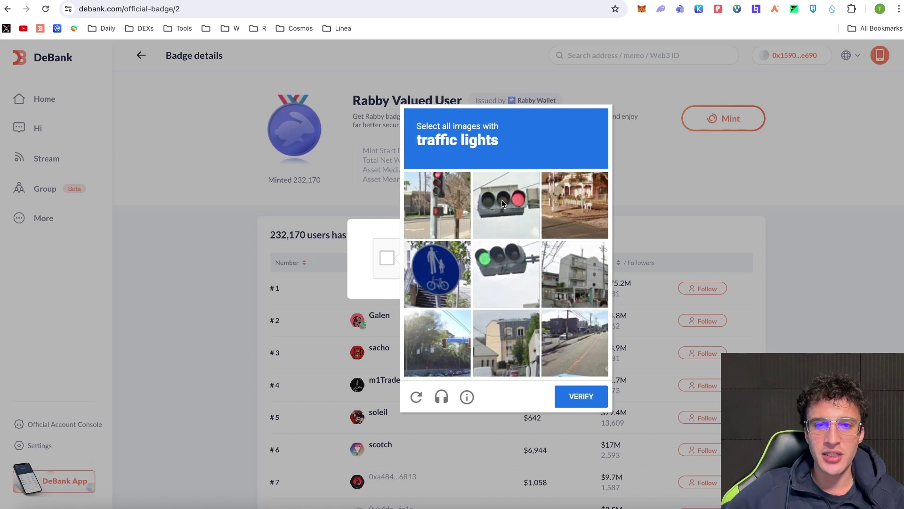
{"action": "left_click", "coordinate": [503, 204]}
{"action": "left_click", "coordinate": [508, 269]}
{"action": "left_click", "coordinate": [442, 202]}
{"action": "left_click", "coordinate": [581, 396]}
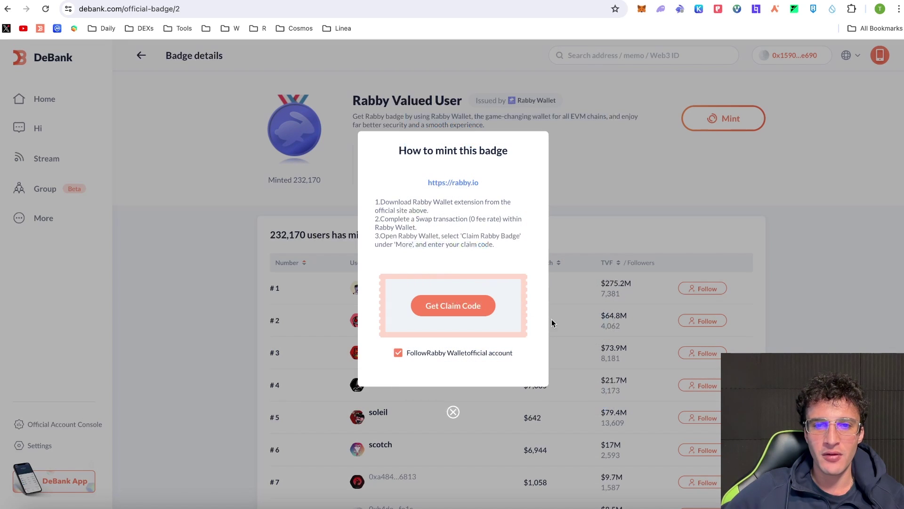
{"action": "left_click", "coordinate": [476, 313]}
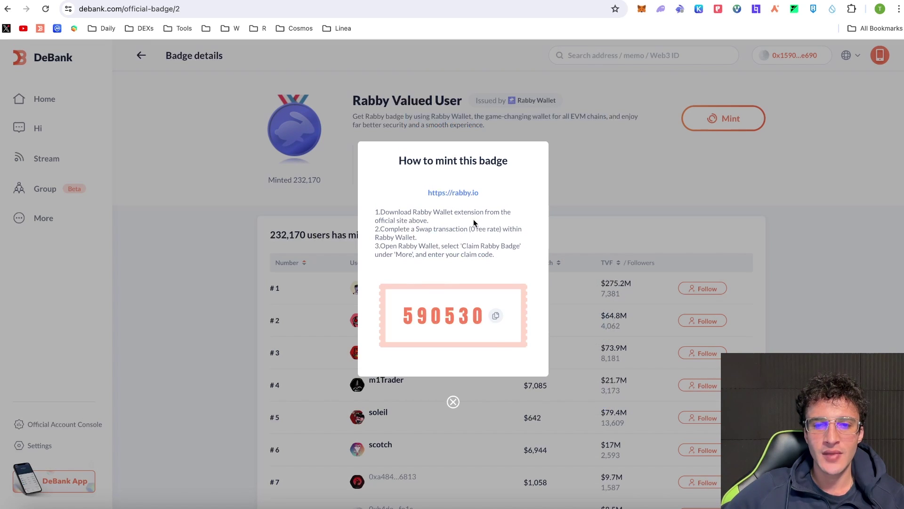
{"action": "left_click", "coordinate": [497, 317]}
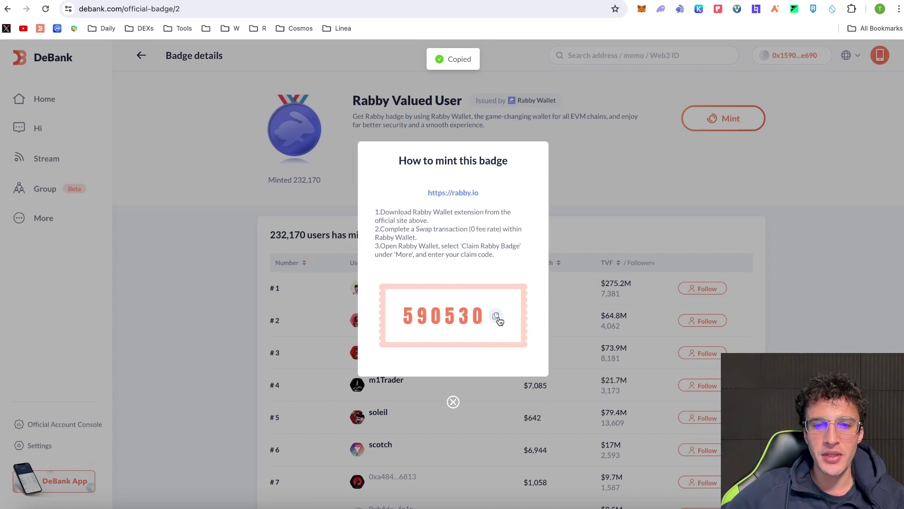
Paste the claim code into Rabby's badge form, claim the Rabby Valued User badge, and close the wallet popup.
{"action": "left_click", "coordinate": [680, 9]}
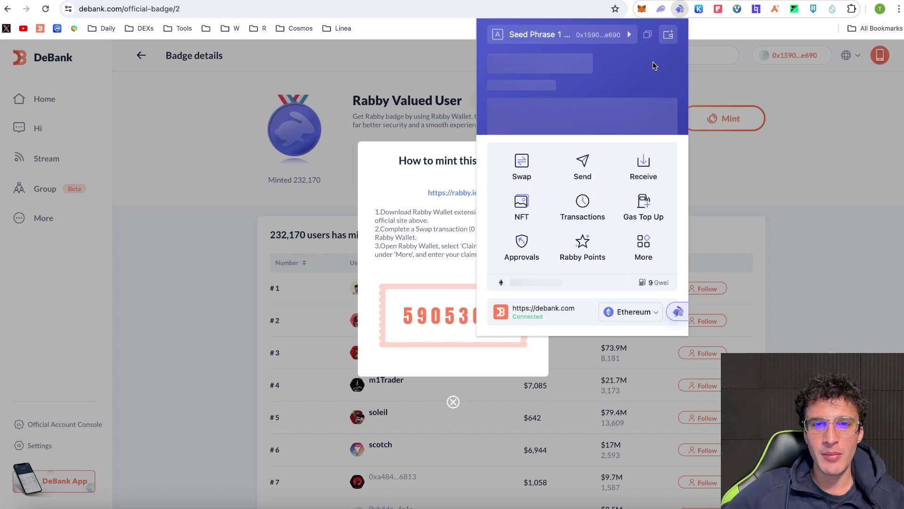
{"action": "left_click", "coordinate": [643, 248]}
{"action": "left_click", "coordinate": [606, 100]}
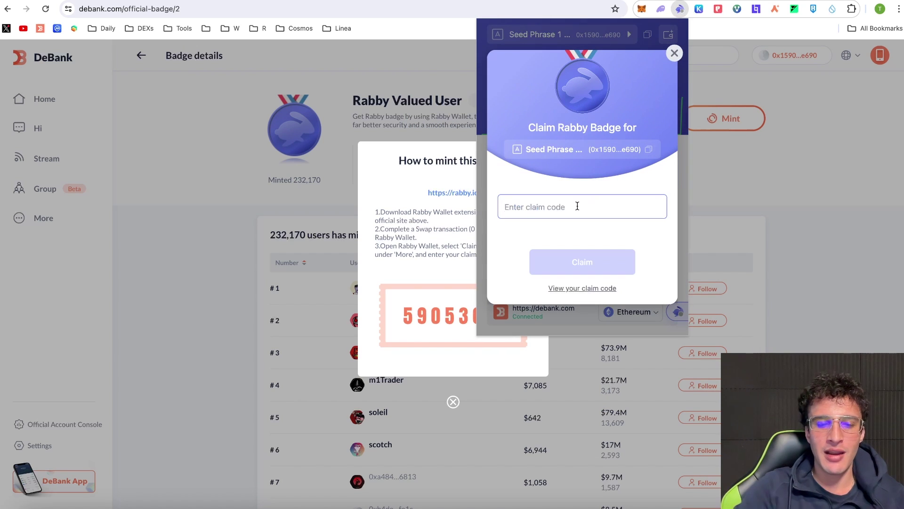
{"action": "key", "text": "super+v"}
{"action": "left_click", "coordinate": [600, 256]}
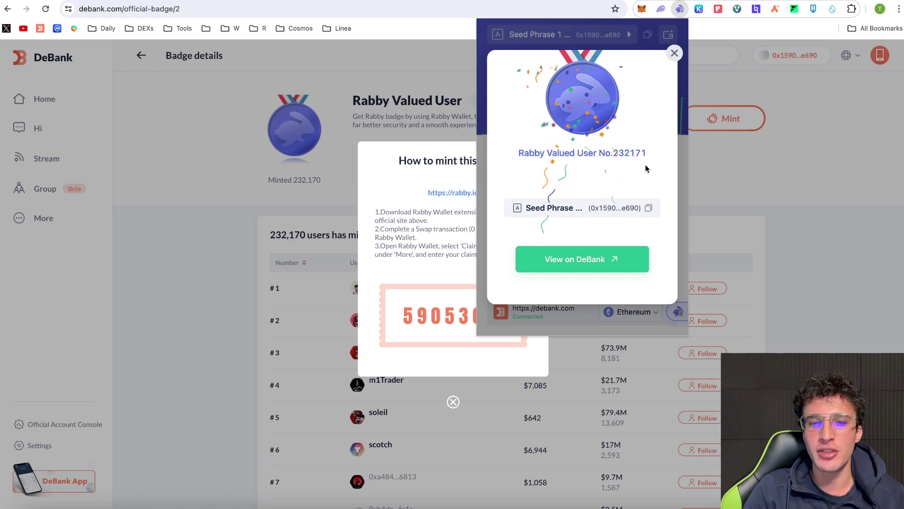
{"action": "left_click", "coordinate": [674, 52]}
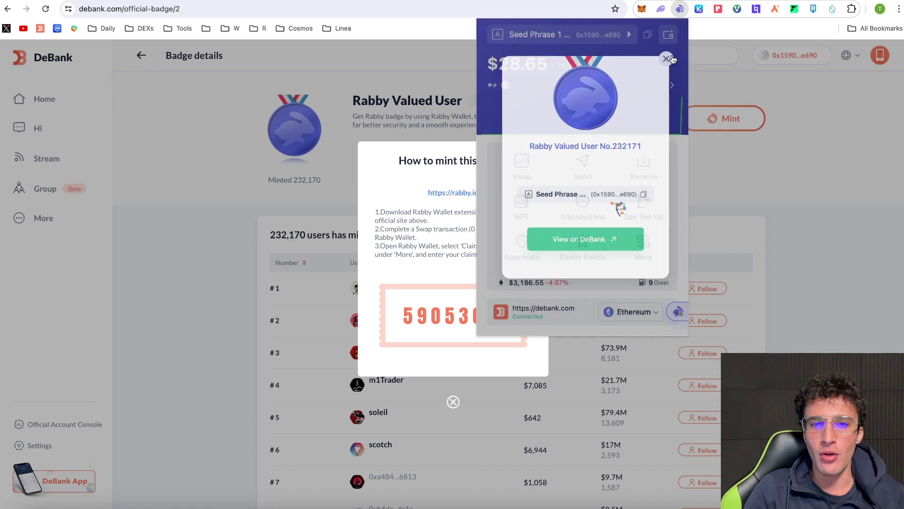
{"action": "left_click", "coordinate": [46, 9]}
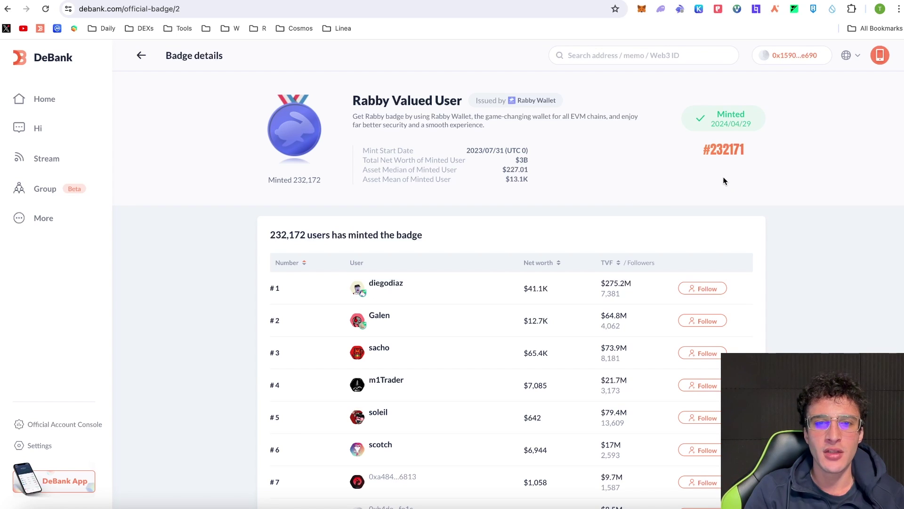
Go back from Web3 Badges to My Account and view the $96 Web3 ID mint price.
{"action": "left_click", "coordinate": [141, 55]}
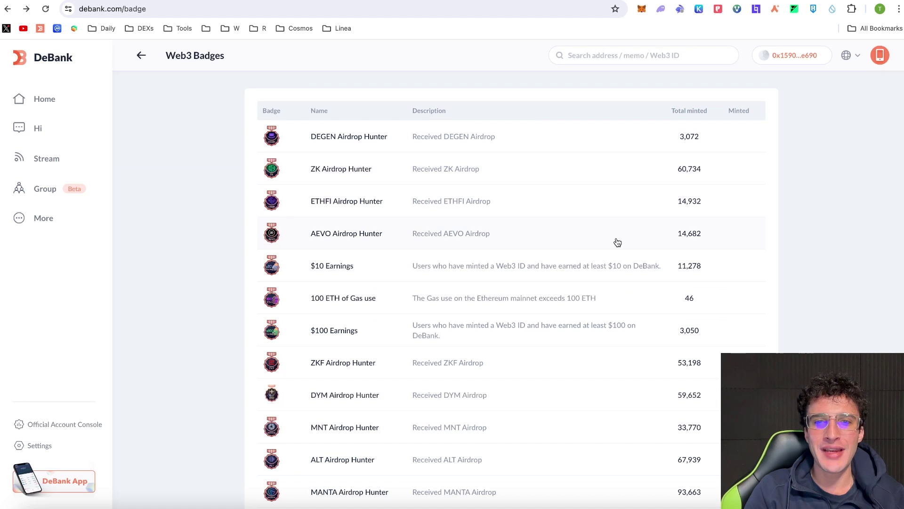
{"action": "key", "text": "alt+Left"}
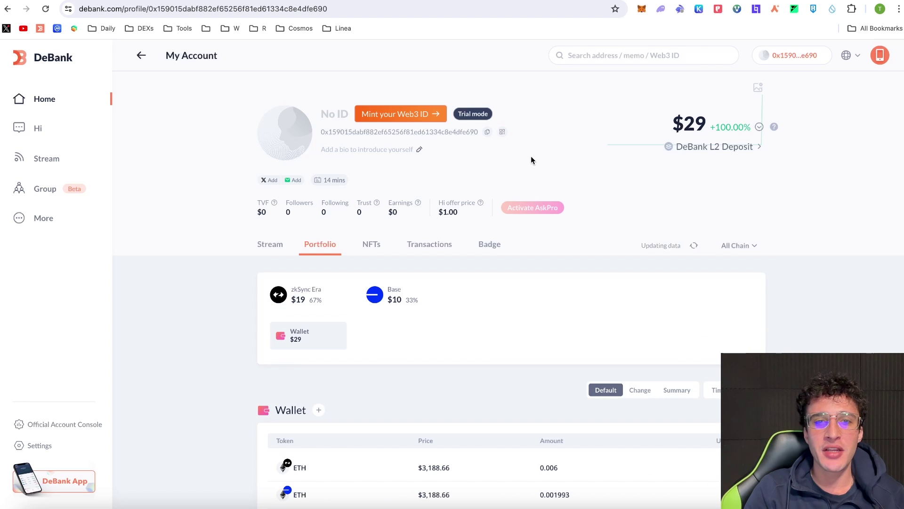
{"action": "left_click", "coordinate": [384, 115]}
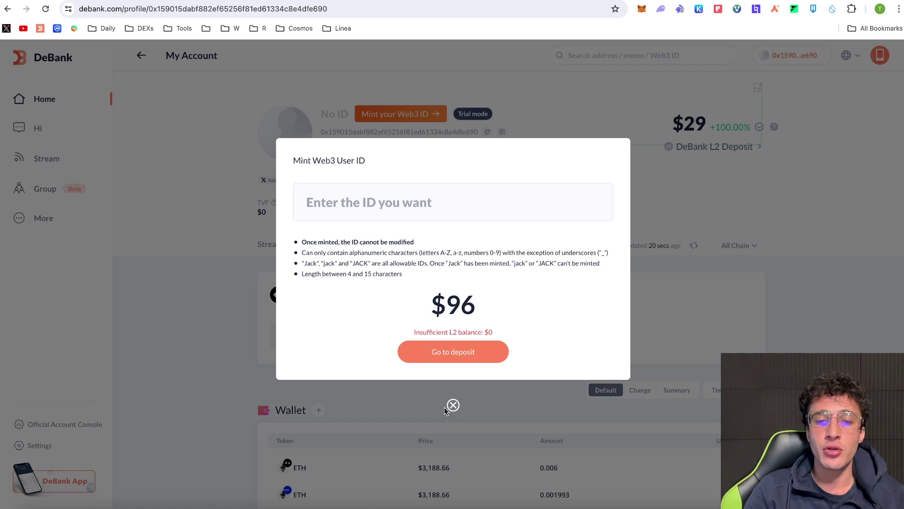
Close the Web3 ID dialog, check the $0 L2 deposit balance, then reopen Rabby over My Account.
{"action": "left_click", "coordinate": [453, 404]}
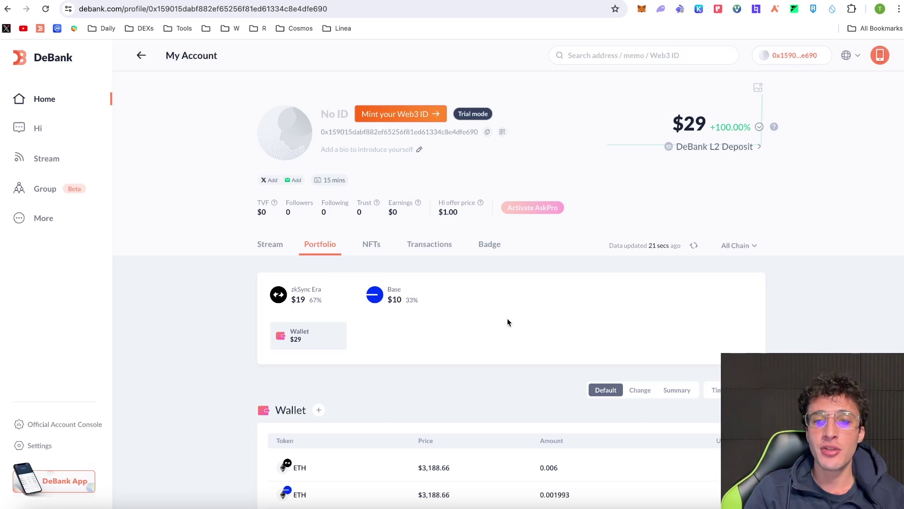
{"action": "left_click", "coordinate": [722, 149]}
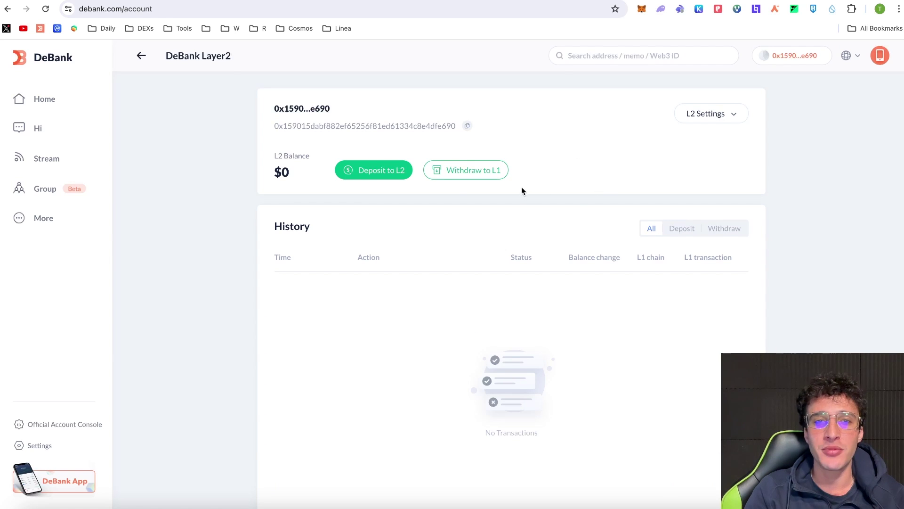
{"action": "left_click", "coordinate": [140, 55]}
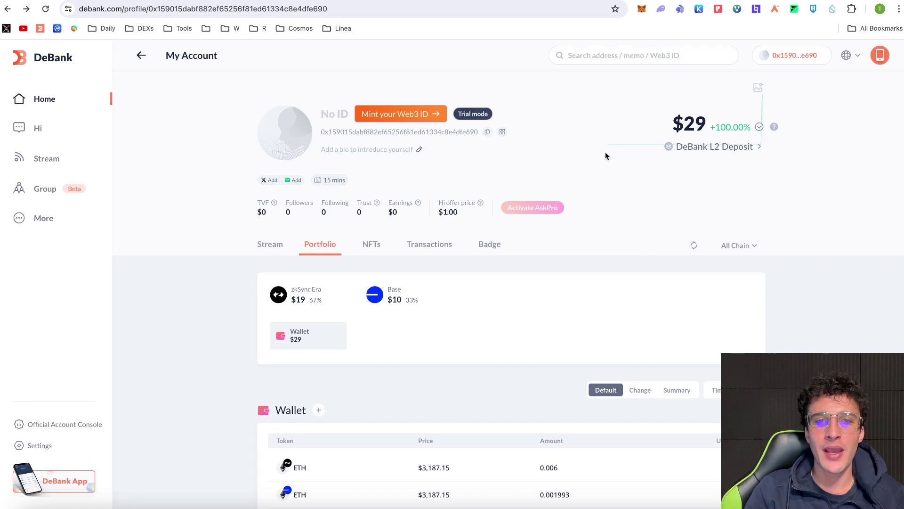
{"action": "left_click", "coordinate": [679, 9]}
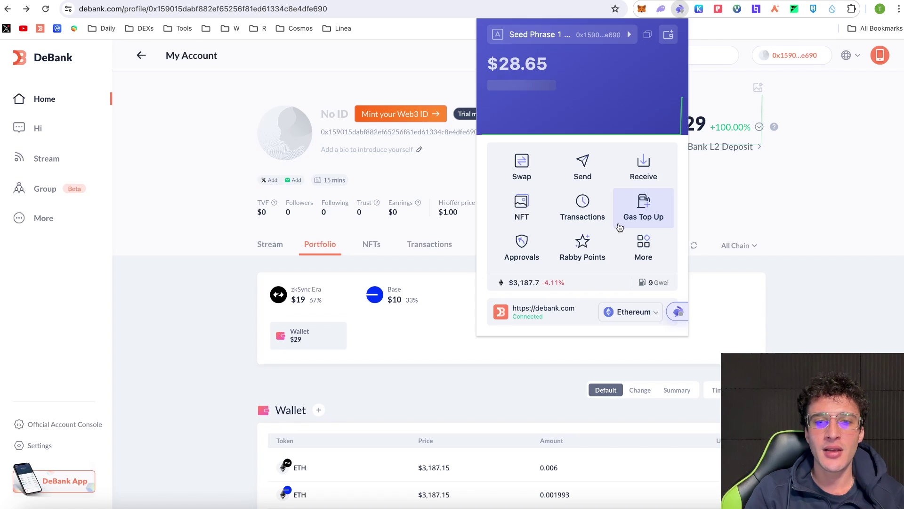
View the Rabby Points page showing 0 points, then return to the wallet dashboard.
{"action": "left_click", "coordinate": [588, 244]}
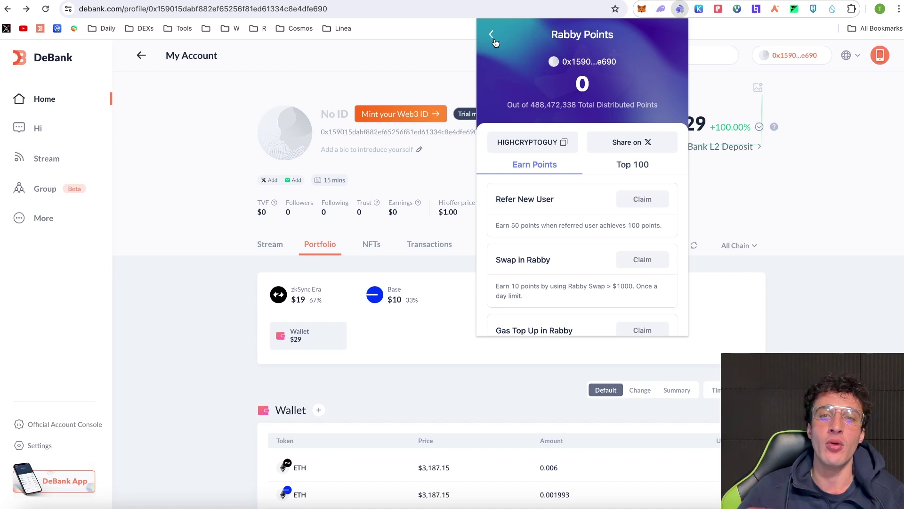
{"action": "left_click", "coordinate": [492, 35]}
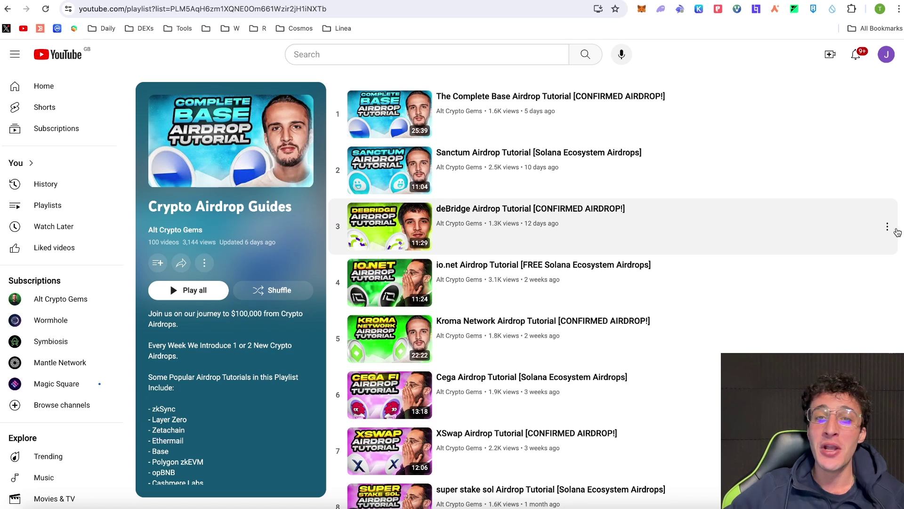
{"action": "scroll", "coordinate": [894, 236], "scroll_direction": "down", "scroll_amount": 3}
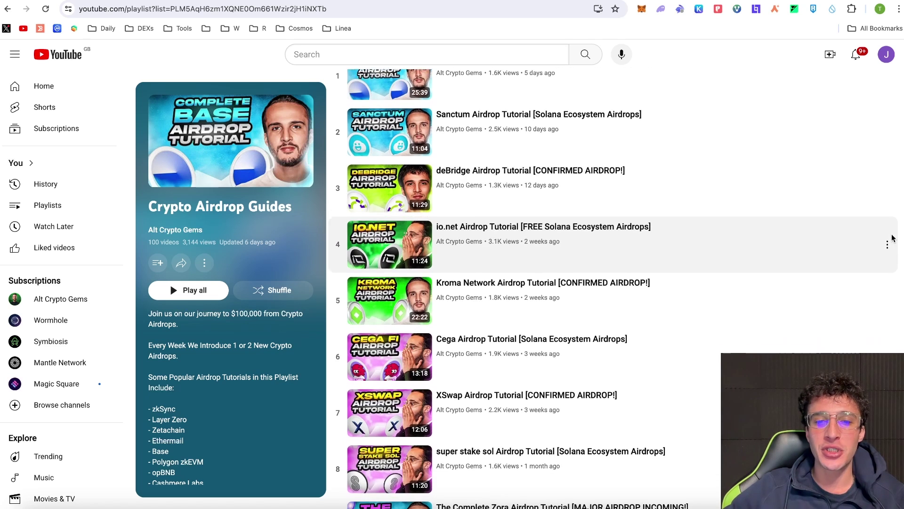
{"action": "scroll", "coordinate": [894, 238], "scroll_direction": "down", "scroll_amount": 5}
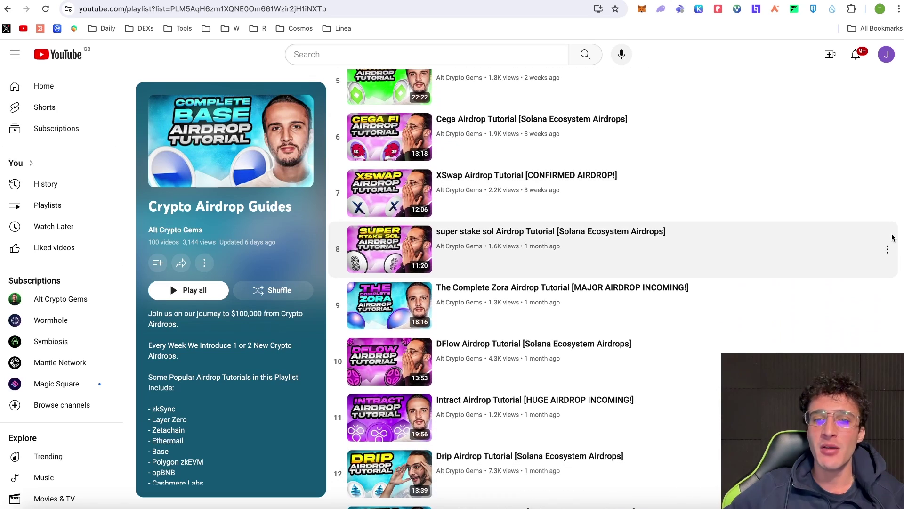
{"action": "scroll", "coordinate": [894, 238], "scroll_direction": "down", "scroll_amount": 3}
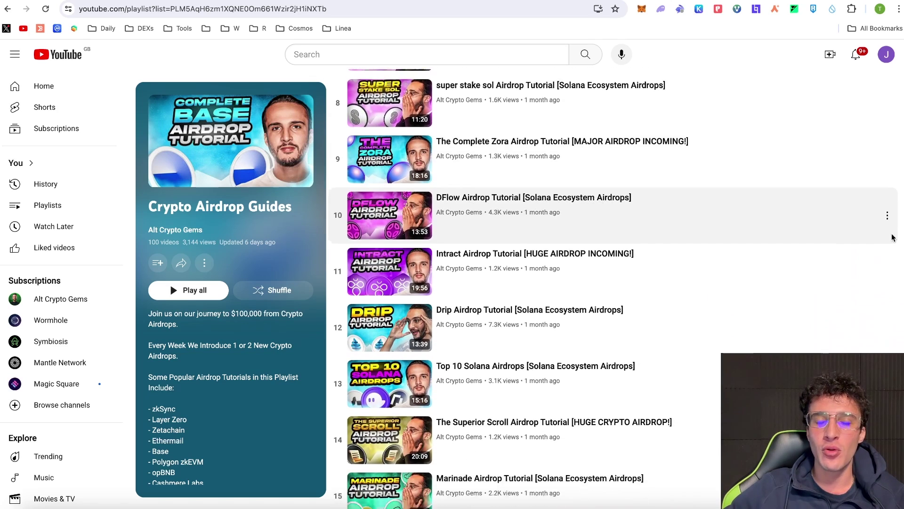
{"action": "scroll", "coordinate": [894, 238], "scroll_direction": "down", "scroll_amount": 3}
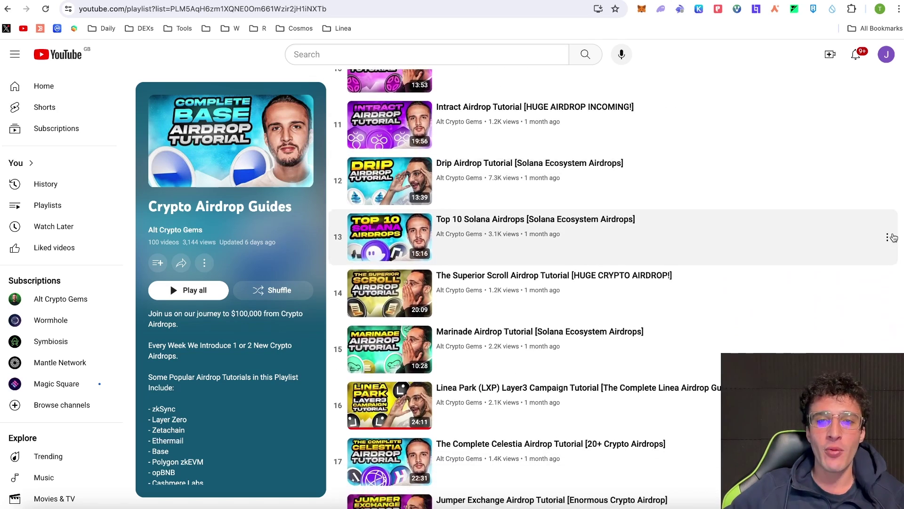
{"action": "scroll", "coordinate": [894, 238], "scroll_direction": "down", "scroll_amount": 2}
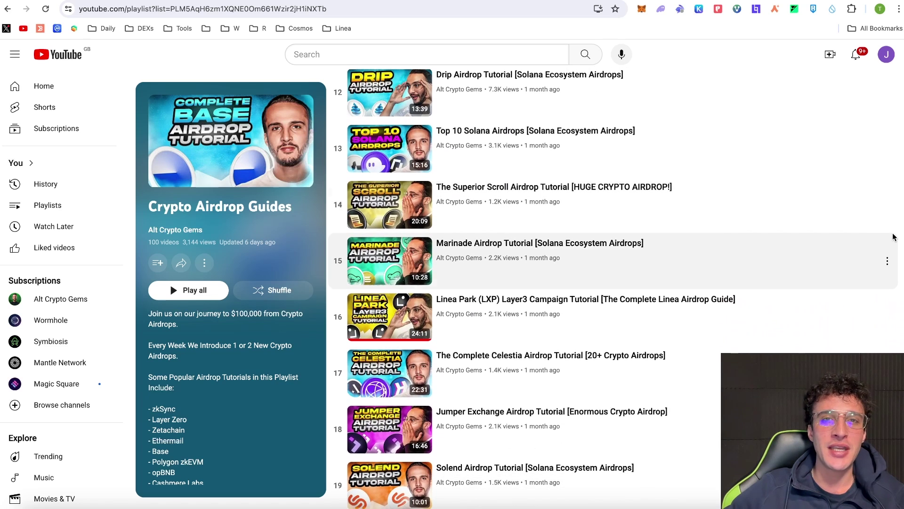
{"action": "scroll", "coordinate": [893, 237], "scroll_direction": "down", "scroll_amount": 2}
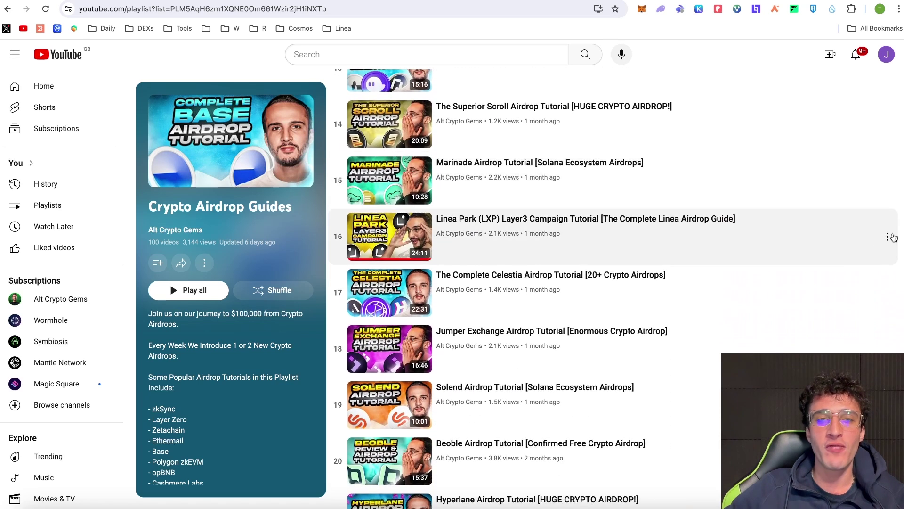
{"action": "key", "text": "Home"}
{"action": "scroll", "coordinate": [893, 236], "scroll_direction": "down", "scroll_amount": 1}
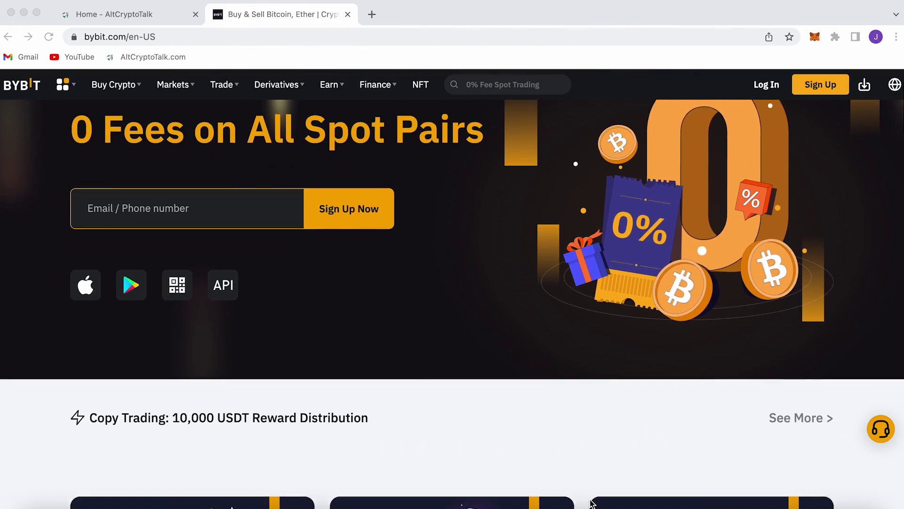
Scroll down Bybit's homepage past the product suite to the Complimentary Welcome Gift section.
{"action": "scroll", "coordinate": [590, 504], "scroll_direction": "down", "scroll_amount": 8}
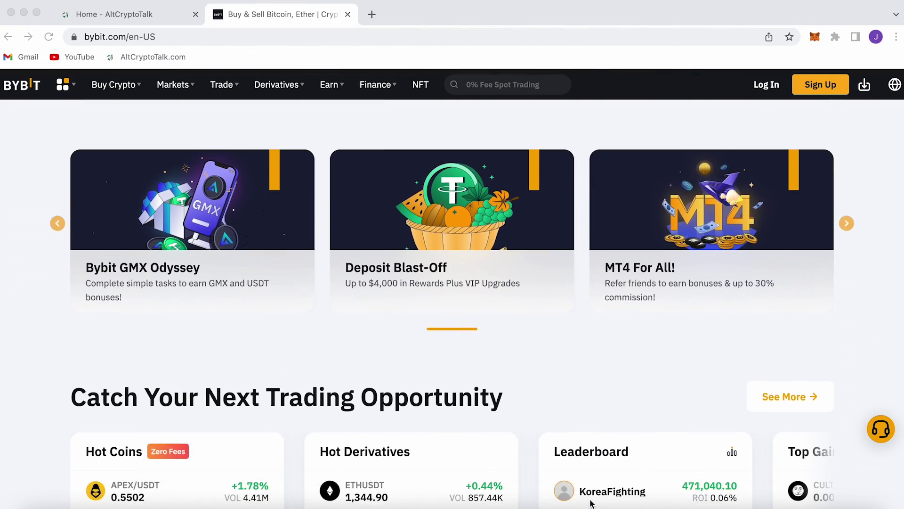
{"action": "scroll", "coordinate": [590, 503], "scroll_direction": "down", "scroll_amount": 8}
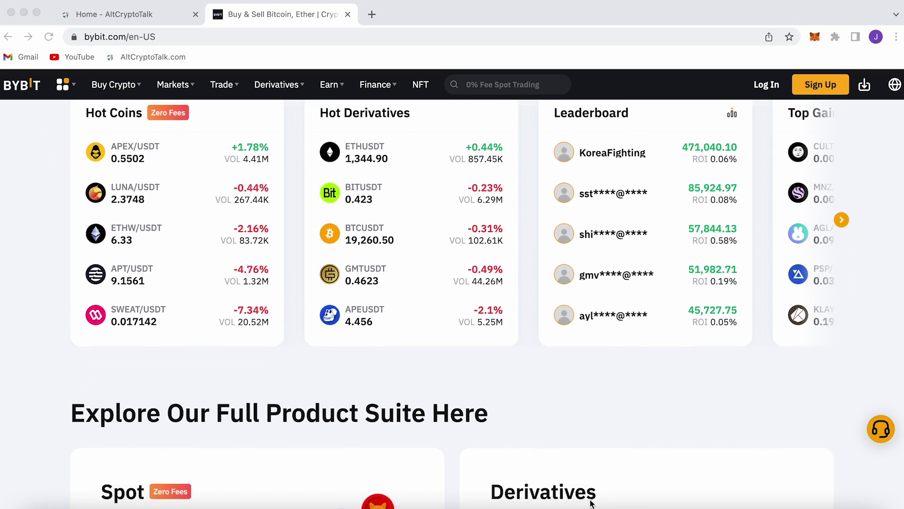
{"action": "scroll", "coordinate": [590, 503], "scroll_direction": "down", "scroll_amount": 8}
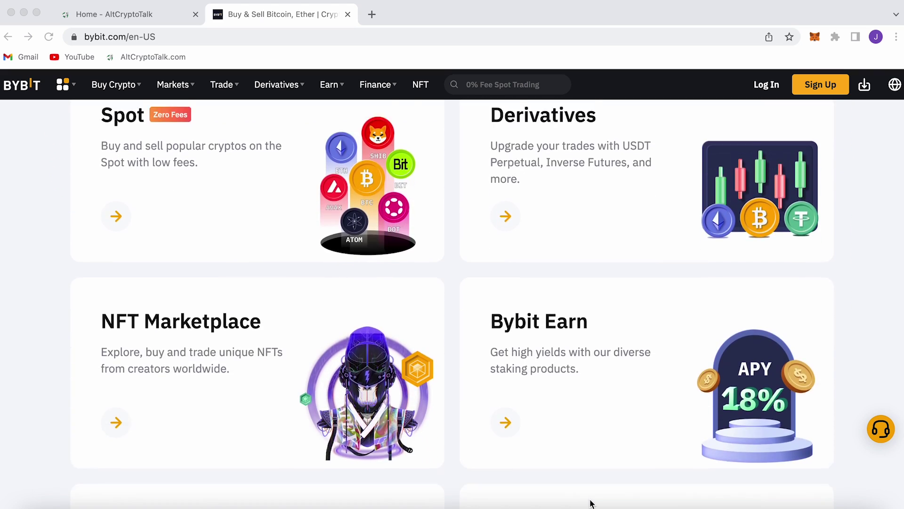
{"action": "scroll", "coordinate": [591, 503], "scroll_direction": "down", "scroll_amount": 9}
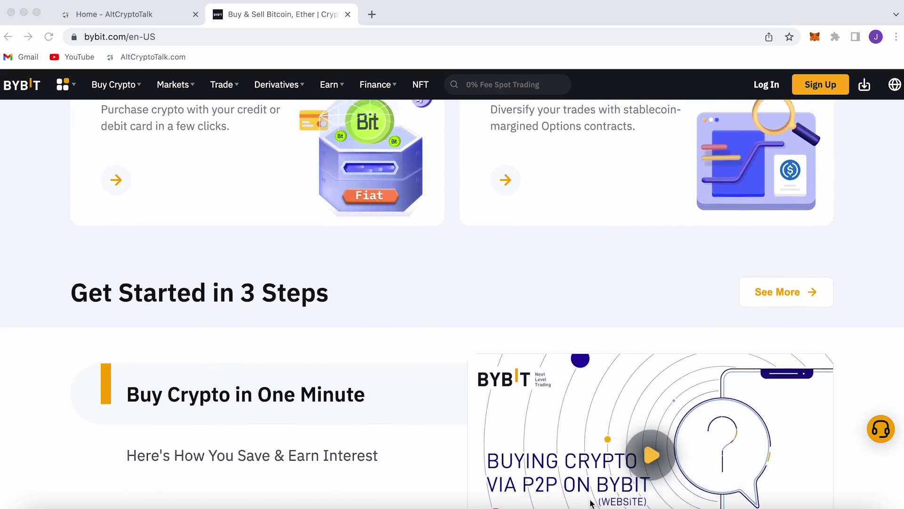
{"action": "scroll", "coordinate": [590, 503], "scroll_direction": "down", "scroll_amount": 5}
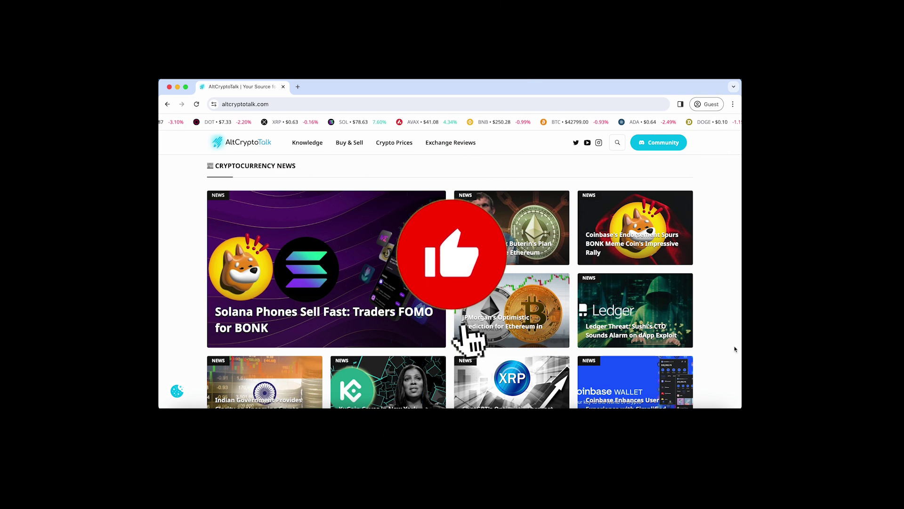
Scroll AltCryptoTalk's homepage past Crypto Reviews down to Crypto Guides and Now Trending.
{"action": "scroll", "coordinate": [734, 349], "scroll_direction": "down", "scroll_amount": 3}
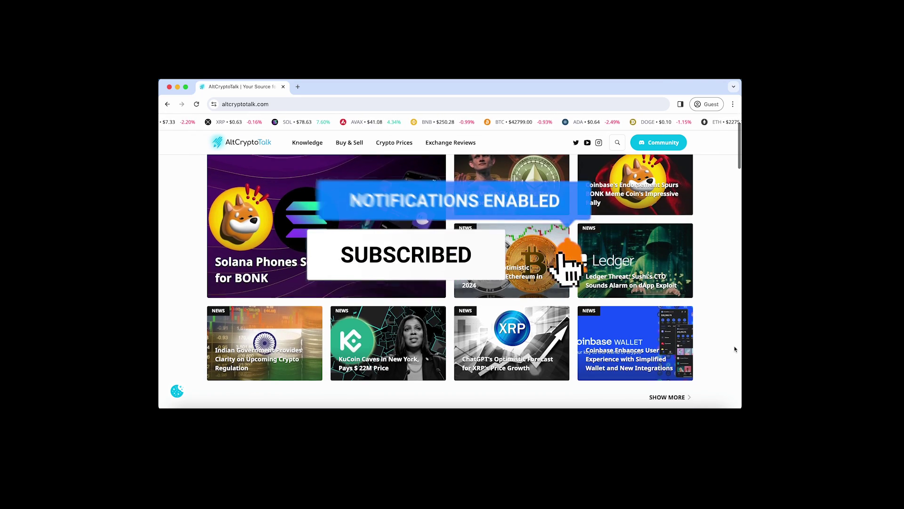
{"action": "scroll", "coordinate": [734, 349], "scroll_direction": "down", "scroll_amount": 5}
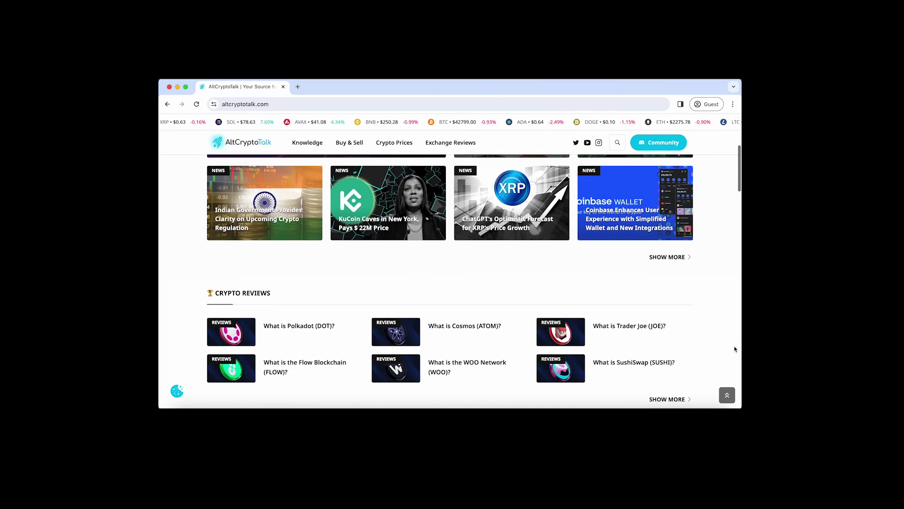
{"action": "scroll", "coordinate": [735, 349], "scroll_direction": "down", "scroll_amount": 4}
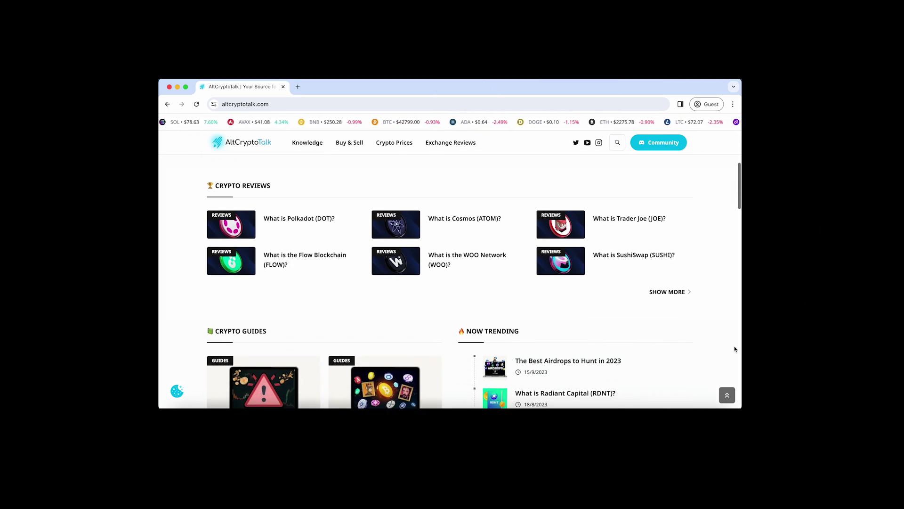
{"action": "scroll", "coordinate": [734, 349], "scroll_direction": "down", "scroll_amount": 3}
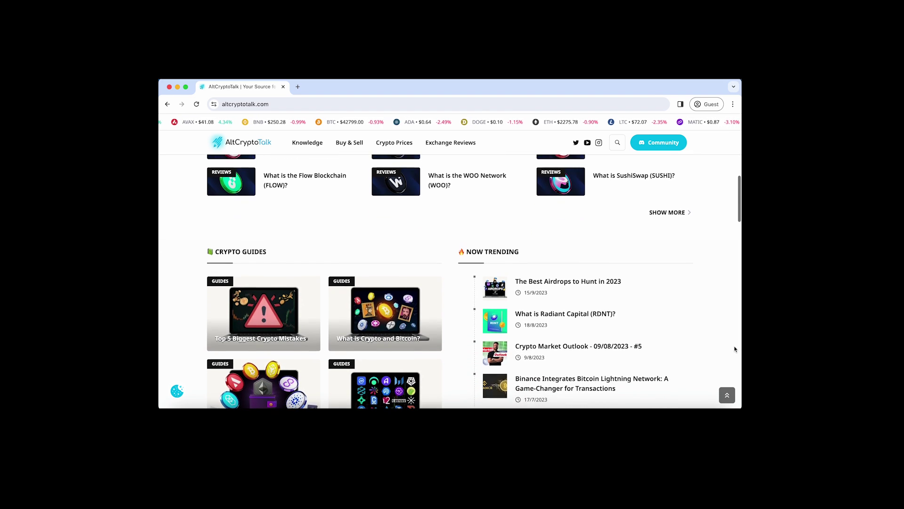
{"action": "scroll", "coordinate": [735, 344], "scroll_direction": "down", "scroll_amount": 3}
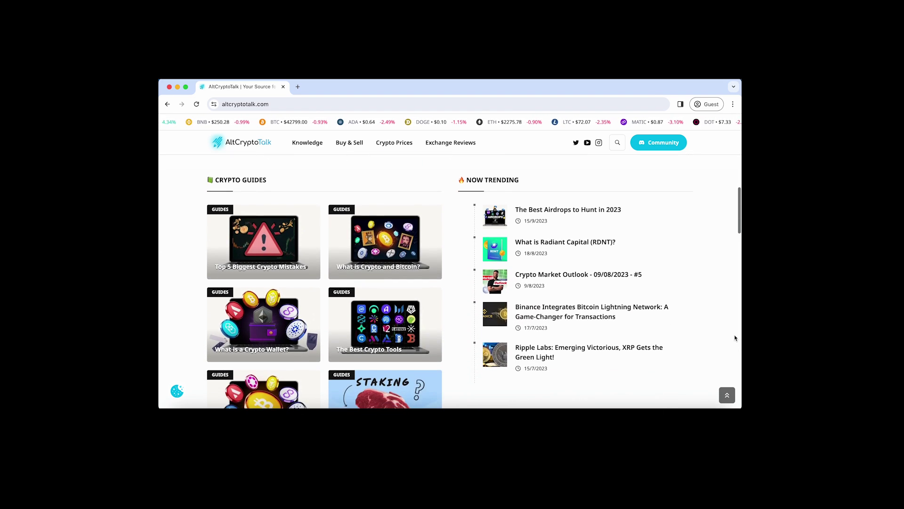
{"action": "scroll", "coordinate": [735, 337], "scroll_direction": "down", "scroll_amount": 3}
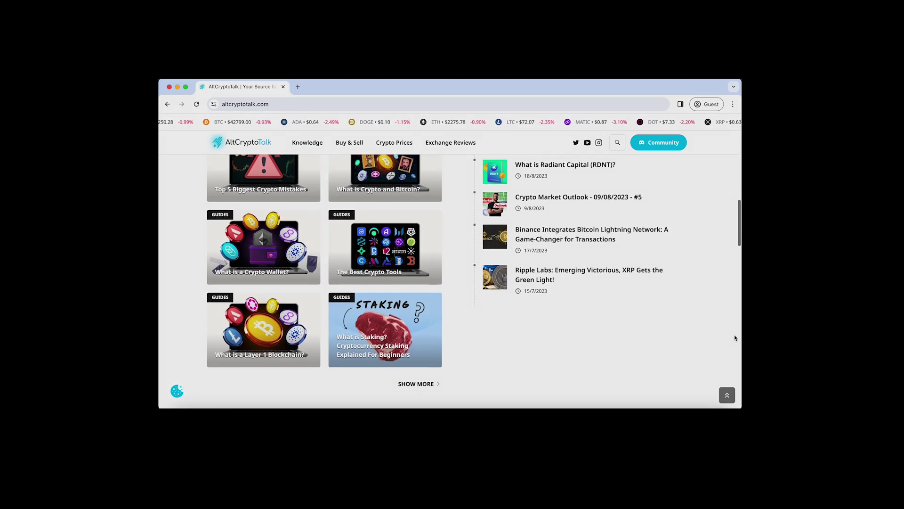